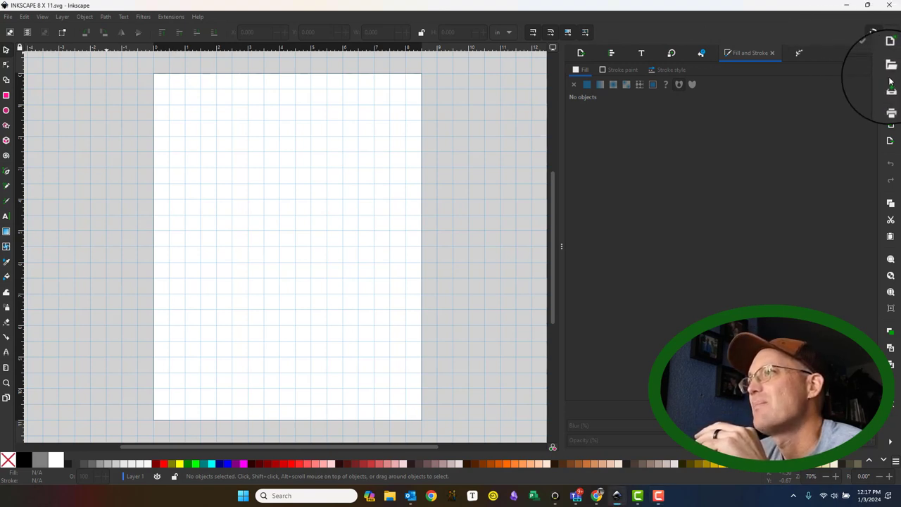
# - Look over the snapping options, then pan and zoom in on the grid page
pyautogui.click(892, 35)
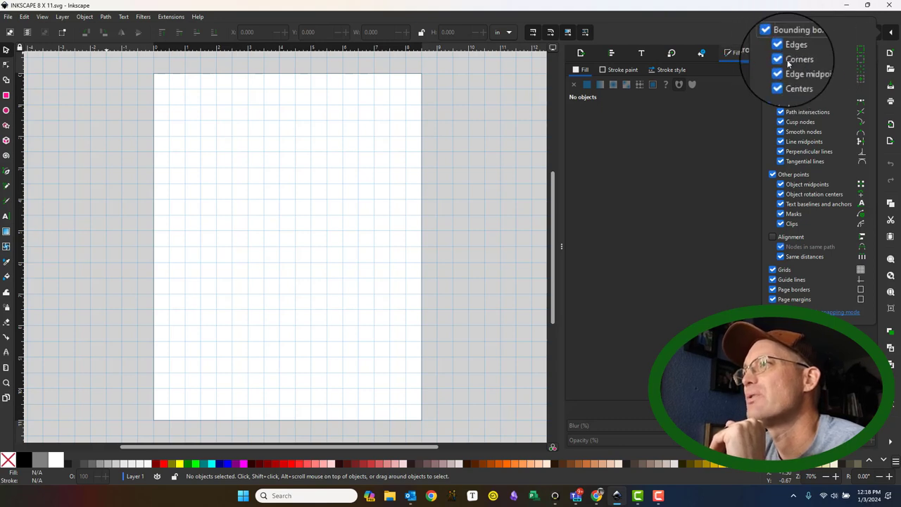
pyautogui.click(337, 215)
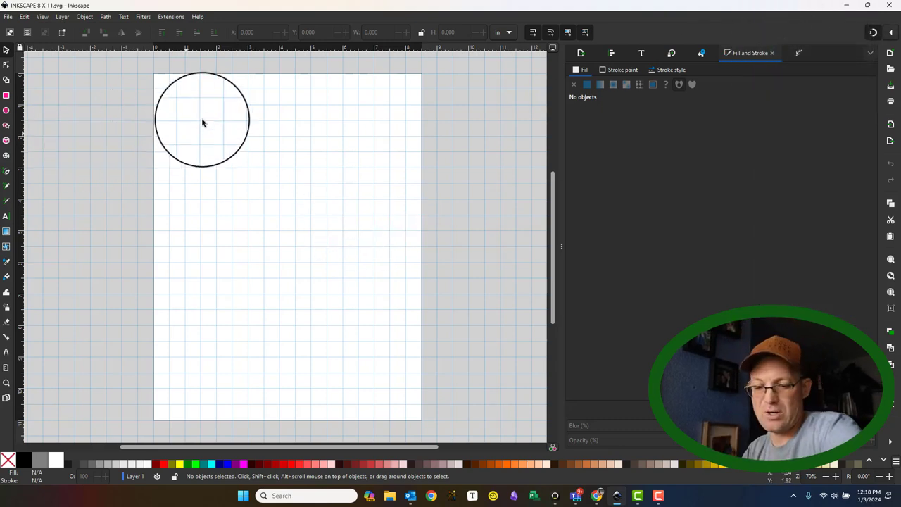
pyautogui.scroll(2, 209, 114)
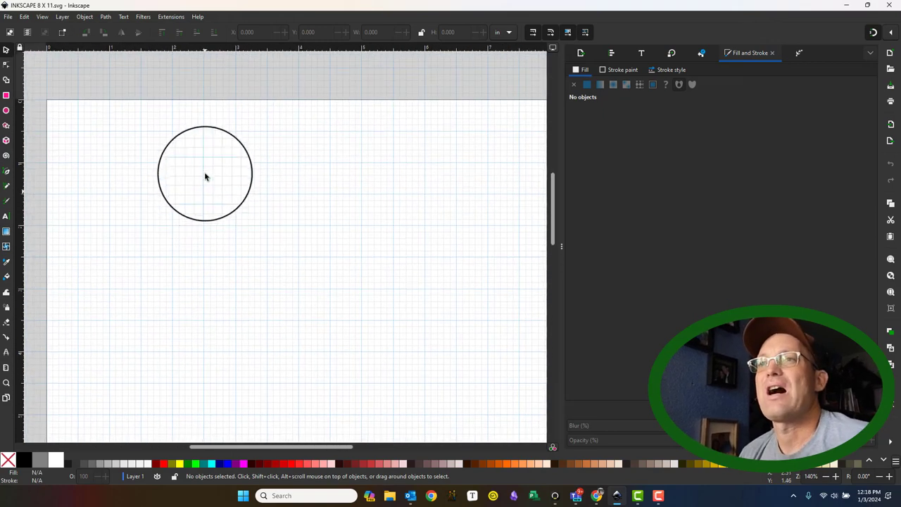
pyautogui.hscroll(2, 401, 302)
pyautogui.scroll(-1, 337, 260)
pyautogui.hscroll(-1, 338, 259)
pyautogui.scroll(1, 256, 239)
pyautogui.scroll(2, 256, 240)
pyautogui.hscroll(-1, 216, 253)
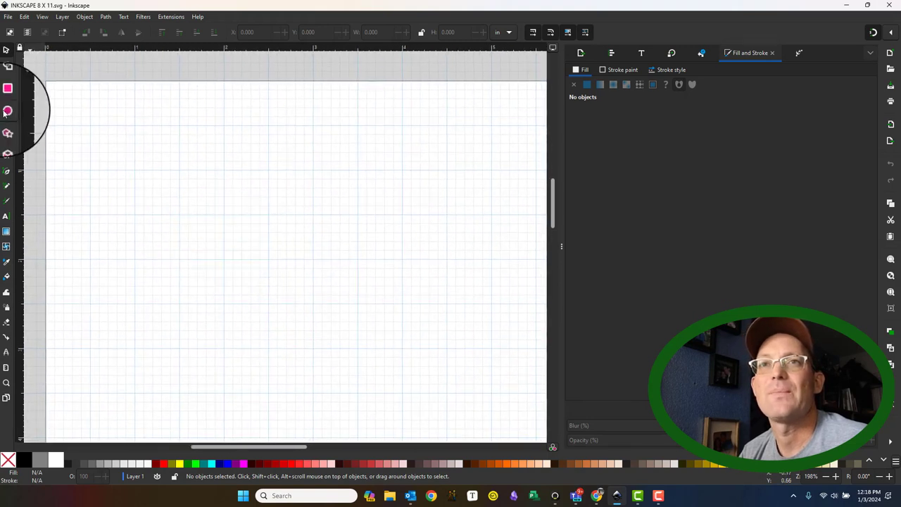
# - Draw a circle near the top-left of the page
pyautogui.click(5, 109)
pyautogui.moveTo(201, 155)
pyautogui.mouseDown()
pyautogui.moveTo(349, 232)
pyautogui.moveTo(376, 263)
pyautogui.moveTo(338, 248)
pyautogui.moveTo(303, 250)
pyautogui.mouseUp()
pyautogui.click(6, 48)
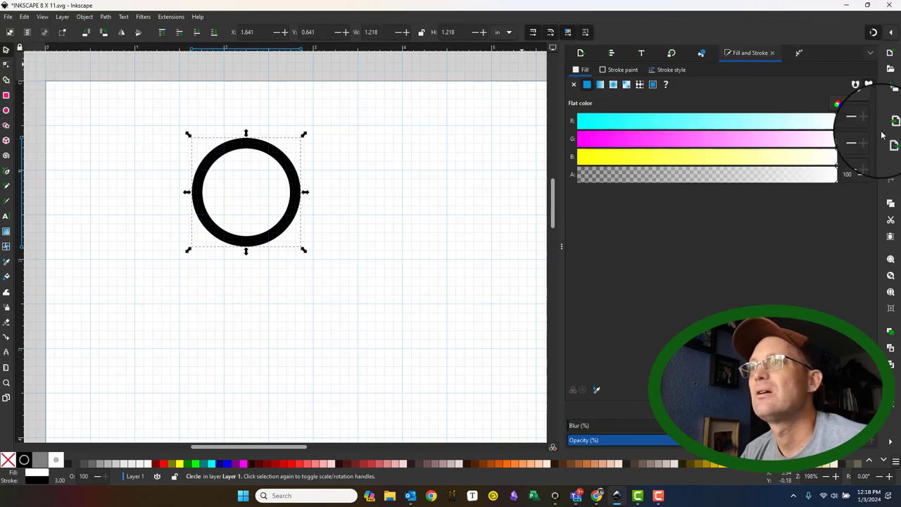
# - Remove the circle's outline, fill it magenta, and move it to X 2.850, Y 1.050
pyautogui.click(615, 71)
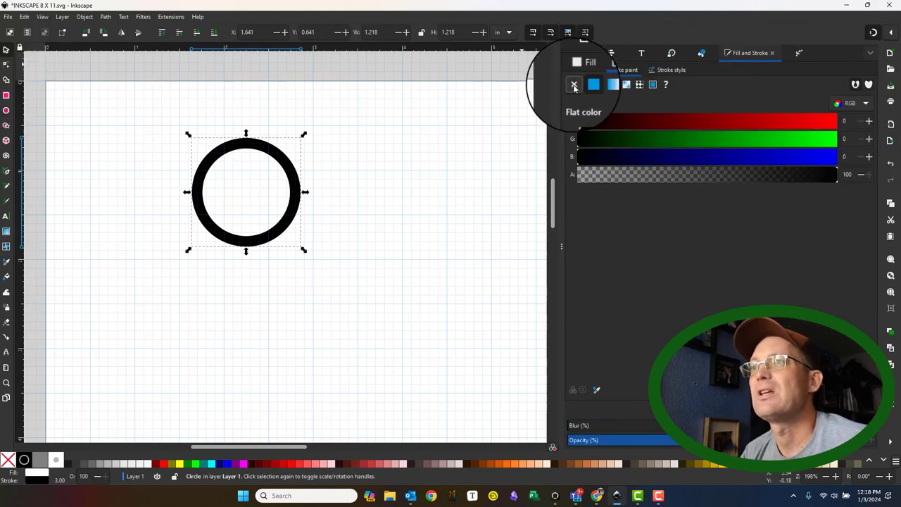
pyautogui.click(573, 85)
pyautogui.click(588, 85)
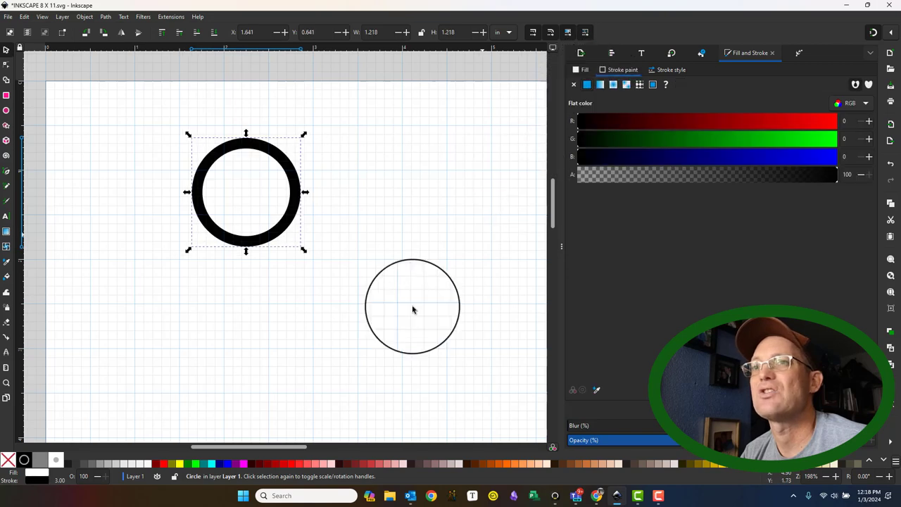
pyautogui.hotkey('ctrl', 'z')
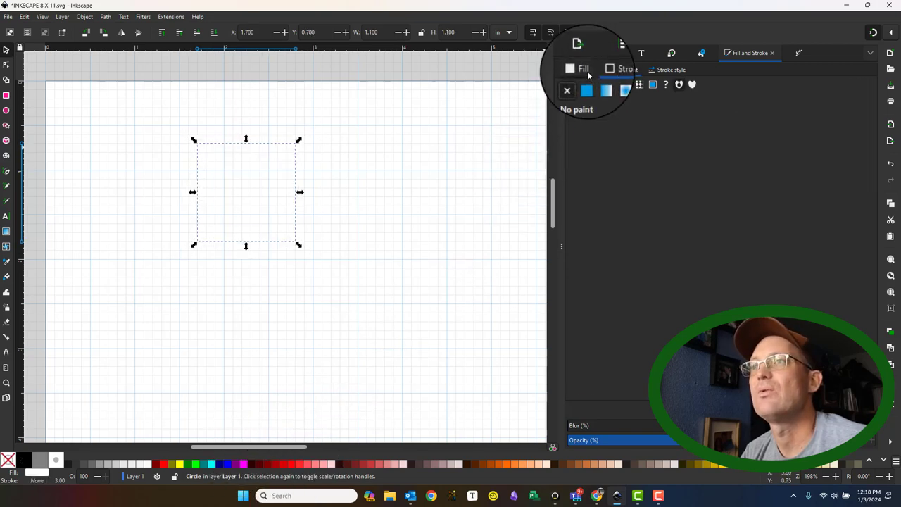
pyautogui.click(583, 69)
pyautogui.click(623, 135)
pyautogui.moveTo(83, 120); pyautogui.dragTo(348, 223)
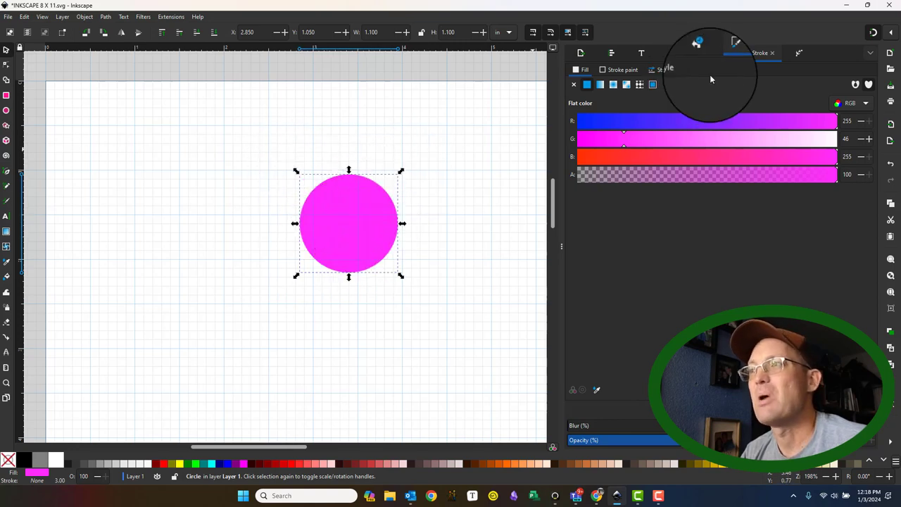
# - Check the snapping options and test-move the magenta circle up and left
pyautogui.click(891, 35)
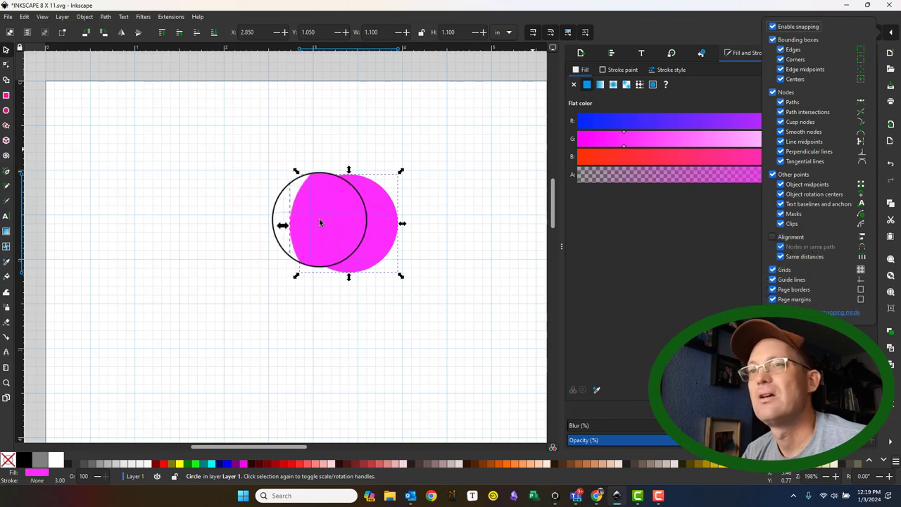
pyautogui.moveTo(339, 207); pyautogui.dragTo(432, 201)
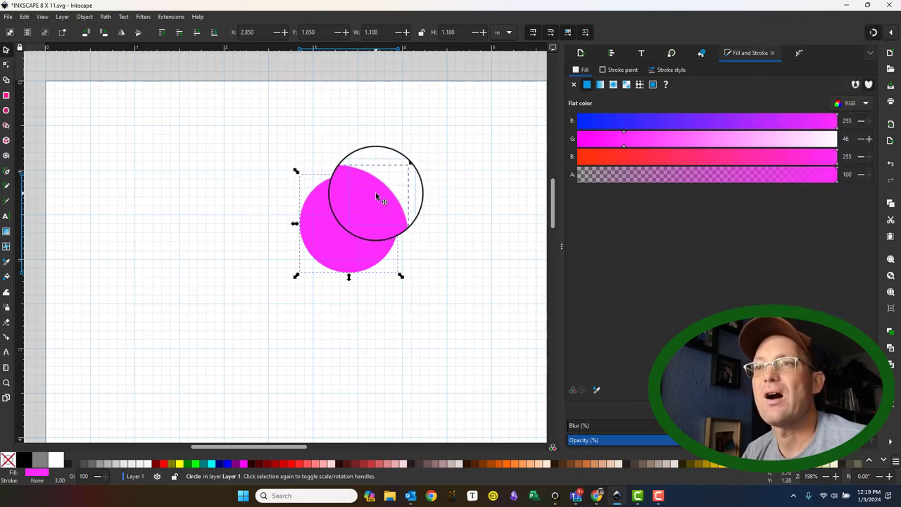
pyautogui.moveTo(366, 191); pyautogui.dragTo(400, 176)
# - Turn off snapping to other points and drag the circle to X 3.700, Y 1.050
pyautogui.click(888, 33)
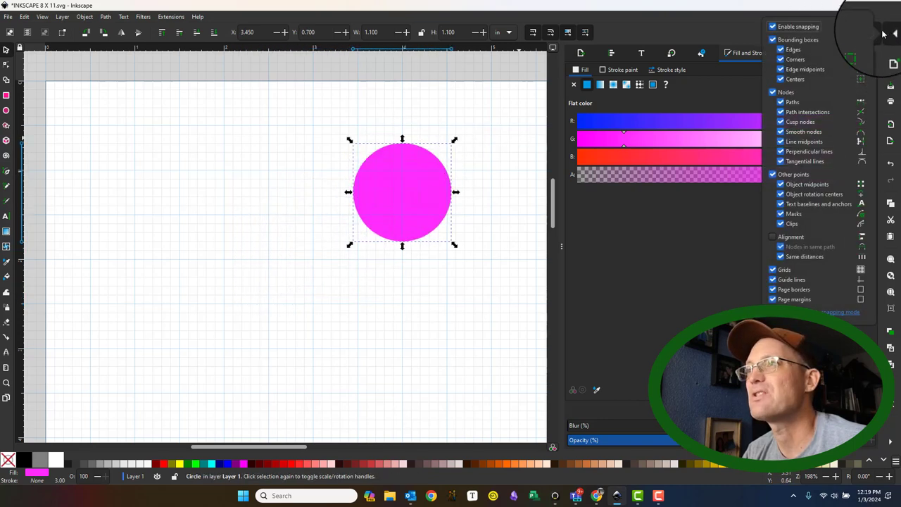
pyautogui.click(782, 174)
pyautogui.click(470, 280)
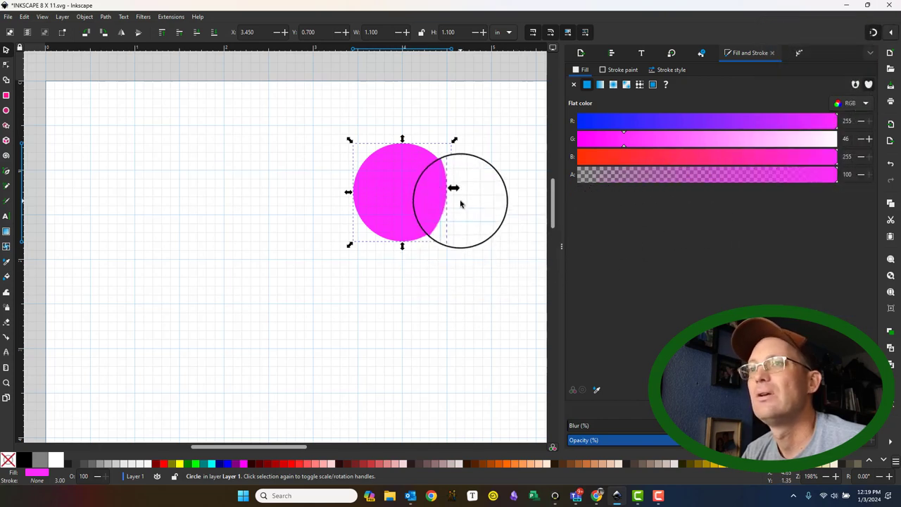
pyautogui.moveTo(426, 180); pyautogui.dragTo(337, 201)
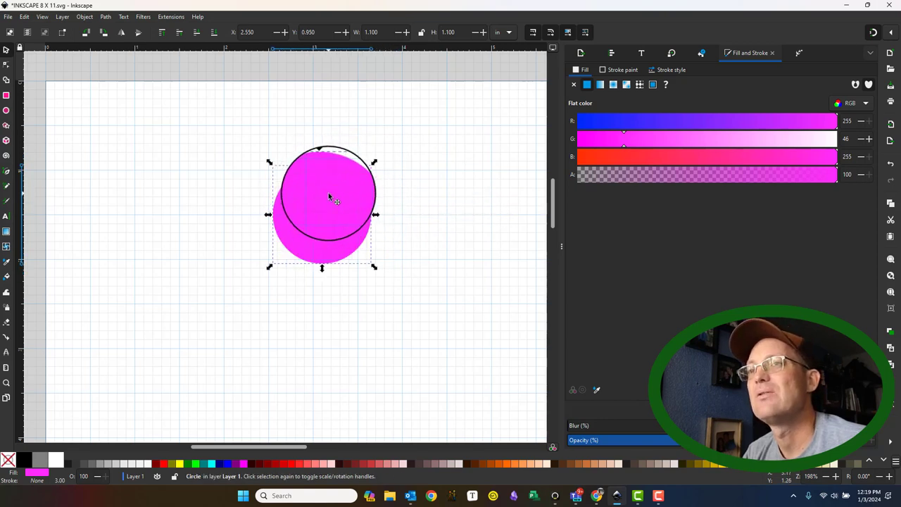
pyautogui.moveTo(301, 253); pyautogui.dragTo(18, 167)
# - Draw a closed seven-point crown outline with the Pen tool
pyautogui.click(93, 182)
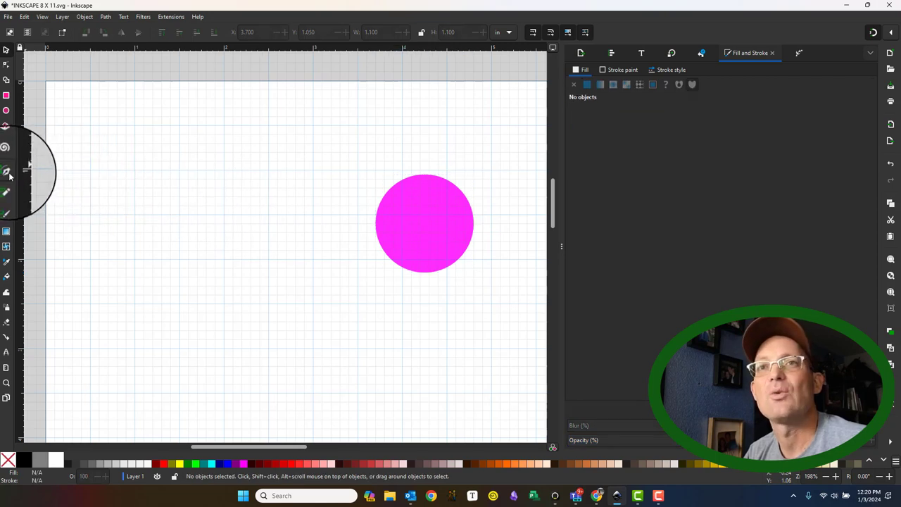
pyautogui.click(9, 176)
pyautogui.click(130, 163)
pyautogui.click(171, 275)
pyautogui.click(275, 261)
pyautogui.click(306, 153)
pyautogui.click(240, 199)
pyautogui.click(225, 134)
pyautogui.click(187, 180)
pyautogui.click(131, 164)
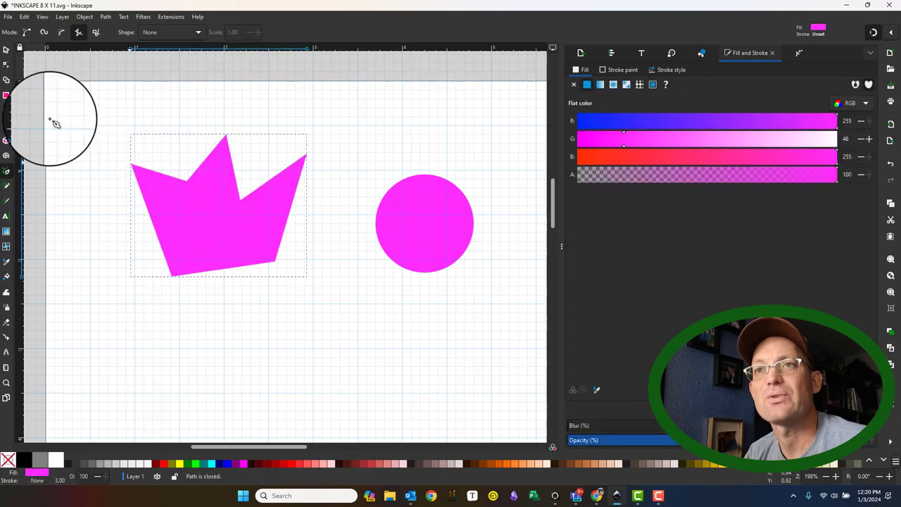
# - Position the crown directly above the magenta circle at X 1.714, Y 0.506
pyautogui.click(6, 49)
pyautogui.moveTo(287, 205); pyautogui.dragTo(287, 275)
pyautogui.moveTo(415, 241); pyautogui.dragTo(287, 279)
pyautogui.click(456, 316)
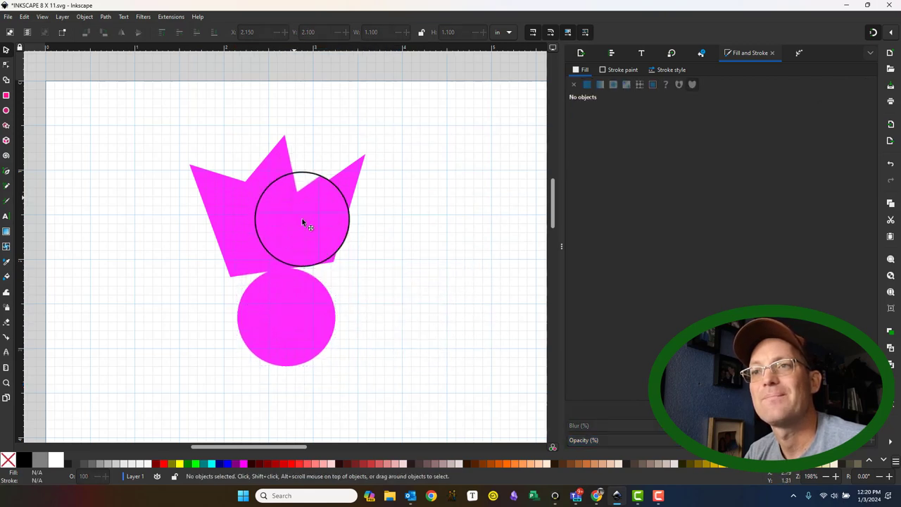
pyautogui.moveTo(302, 225); pyautogui.dragTo(315, 239)
pyautogui.click(444, 358)
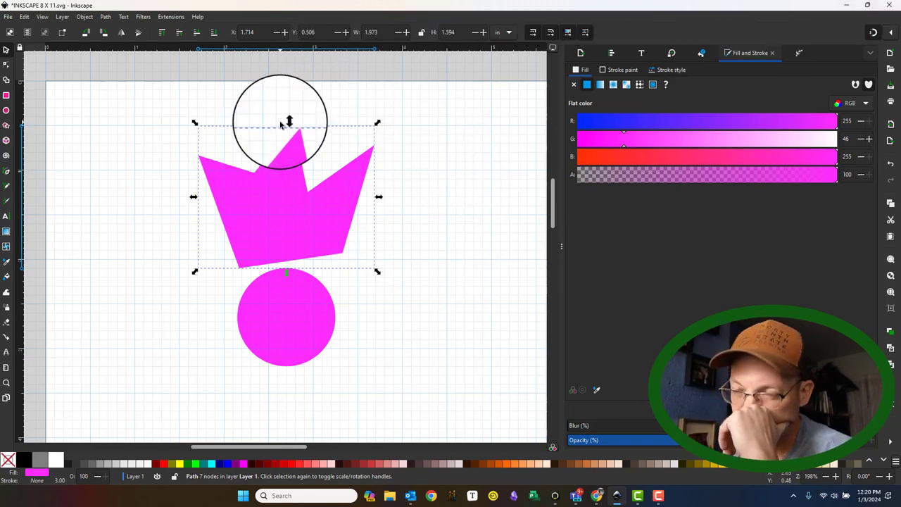
# - Switch snapping from bounding boxes to nodes and nudge the crown right onto the grid
pyautogui.click(890, 34)
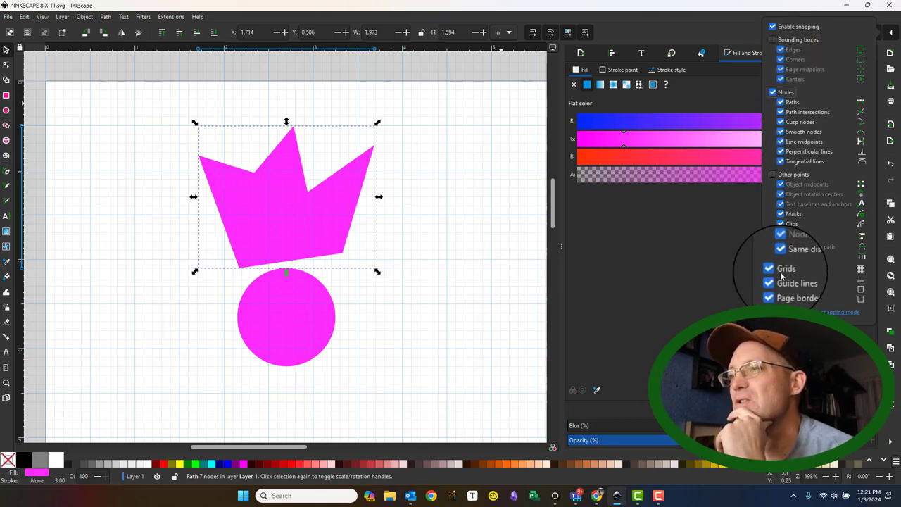
pyautogui.click(299, 151)
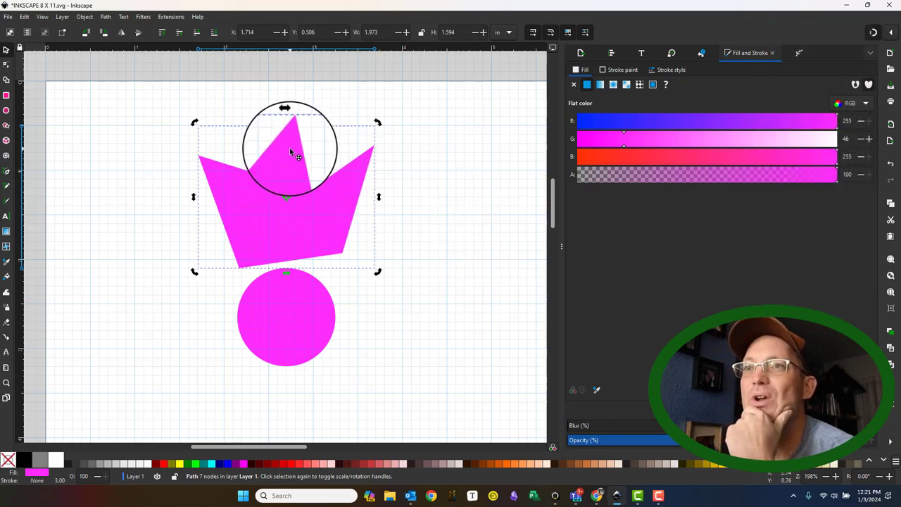
pyautogui.moveTo(294, 138); pyautogui.dragTo(353, 135)
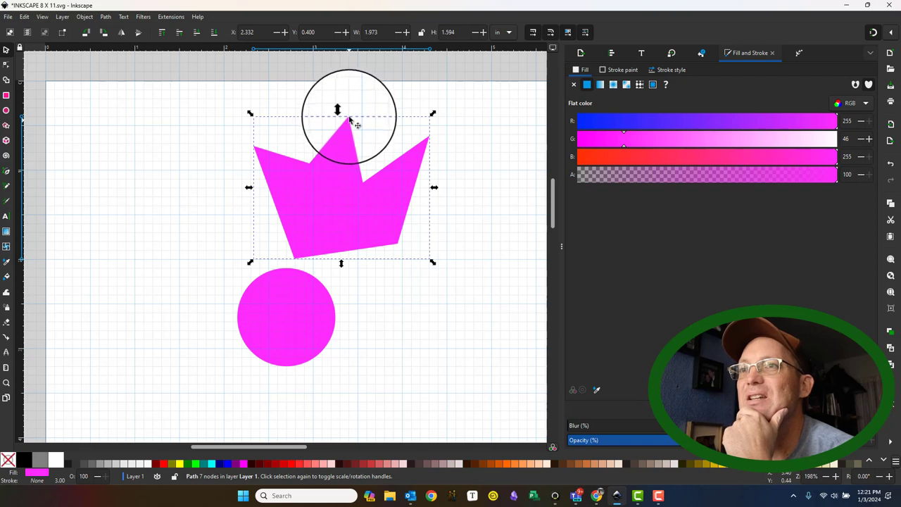
# - Drag the crown by its tip across grid intersections to X 2.764, Y 0.390
pyautogui.moveTo(351, 137); pyautogui.dragTo(458, 158)
pyautogui.moveTo(310, 160); pyautogui.dragTo(306, 140)
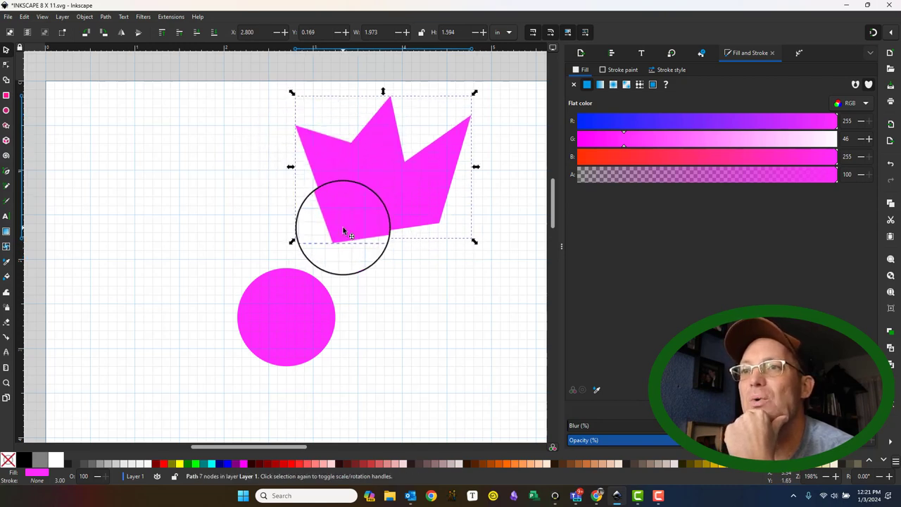
pyautogui.moveTo(343, 232); pyautogui.dragTo(364, 243)
pyautogui.moveTo(455, 222)
pyautogui.mouseDown()
pyautogui.moveTo(474, 241)
pyautogui.moveTo(464, 213)
pyautogui.moveTo(446, 213)
pyautogui.moveTo(450, 219)
pyautogui.mouseUp()
pyautogui.moveTo(371, 224); pyautogui.dragTo(306, 257)
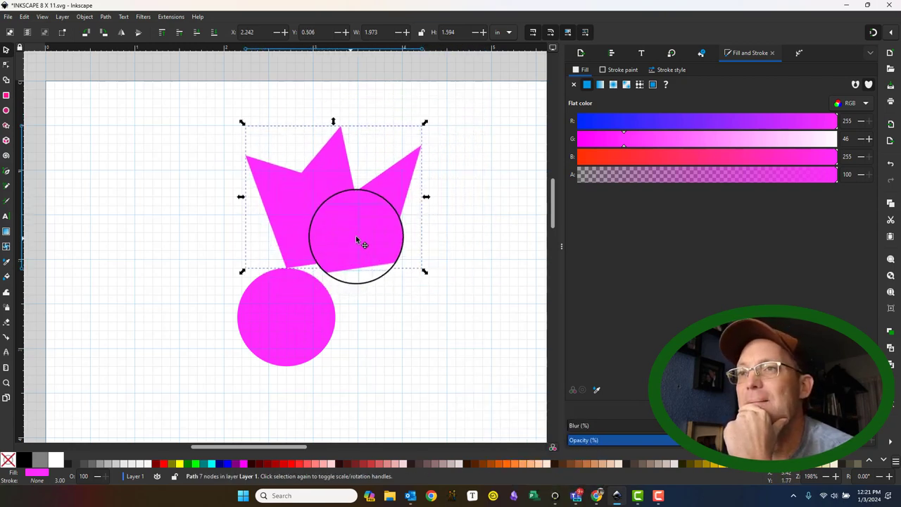
pyautogui.moveTo(375, 237); pyautogui.dragTo(391, 231)
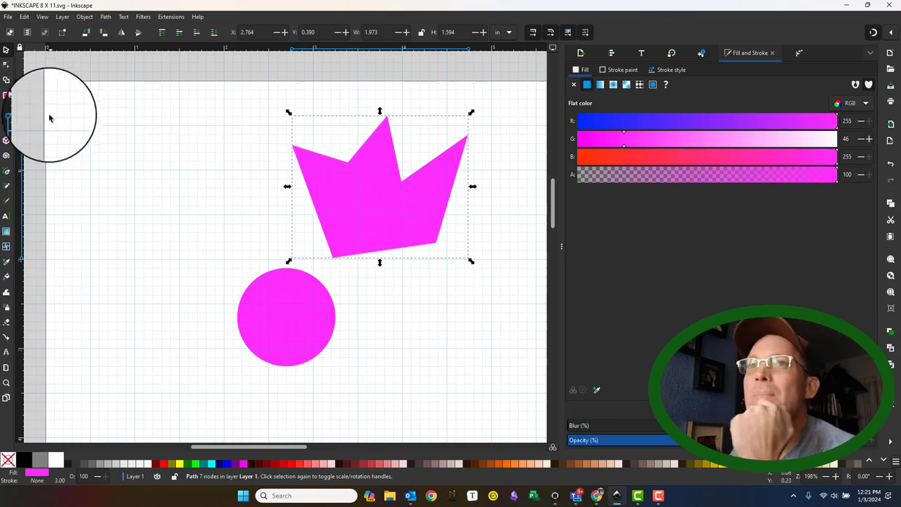
# - Draw a straight line from the left side up toward the circle
pyautogui.click(6, 170)
pyautogui.moveTo(90, 294); pyautogui.dragTo(190, 182)
pyautogui.press('super+Left')
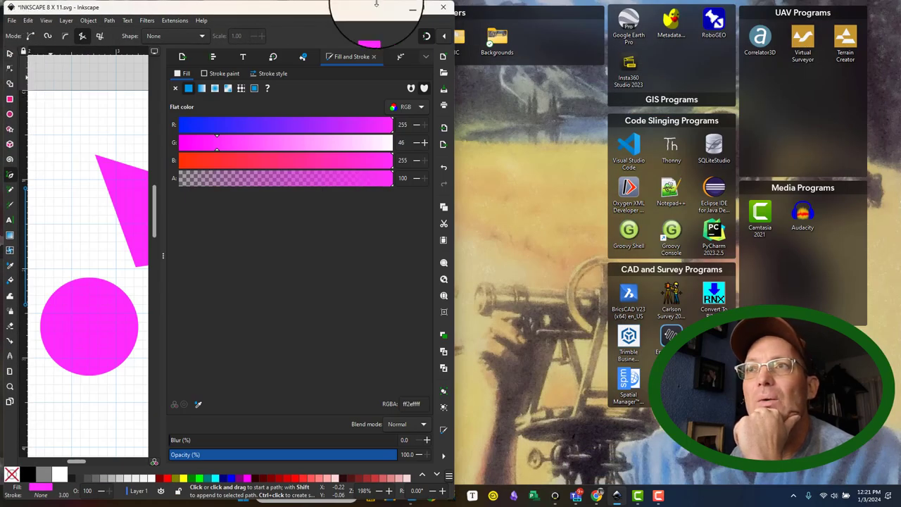
pyautogui.click(421, 7)
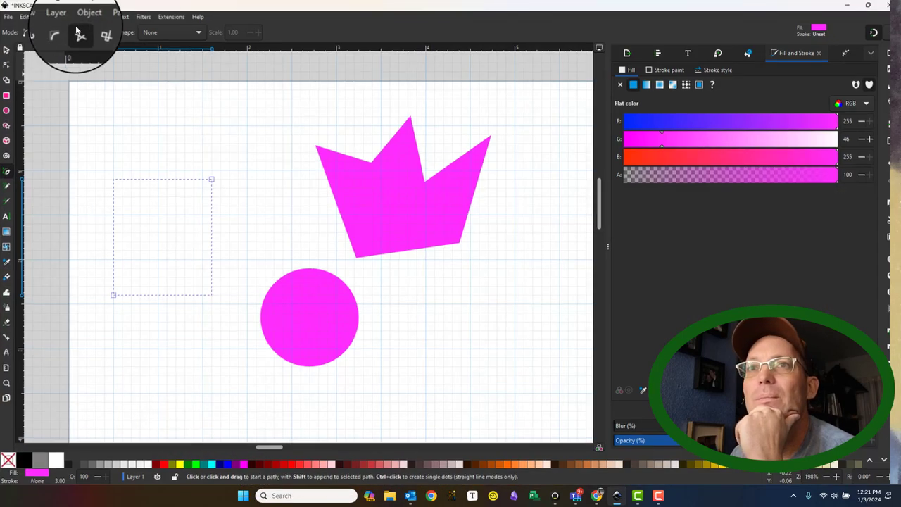
# - Give the line a flat black stroke
pyautogui.click(6, 50)
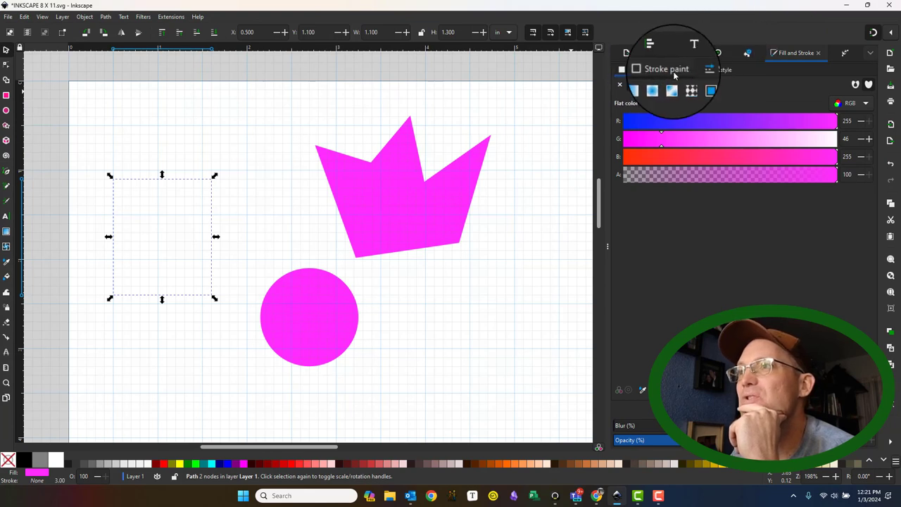
pyautogui.click(716, 70)
pyautogui.click(661, 69)
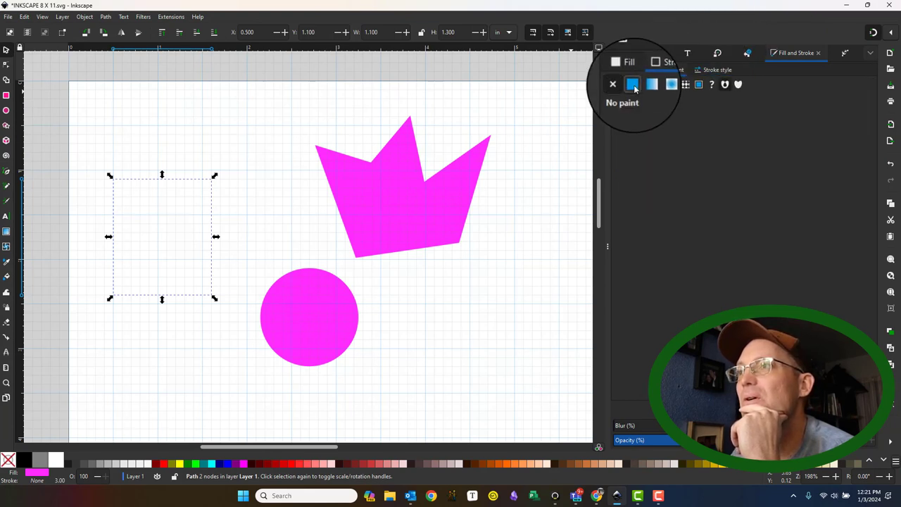
pyautogui.click(637, 92)
pyautogui.click(717, 70)
# - Snap the crown's tip to the line's lower end, placing it at X -0.567, Y 2.347
pyautogui.moveTo(276, 173); pyautogui.dragTo(206, 185)
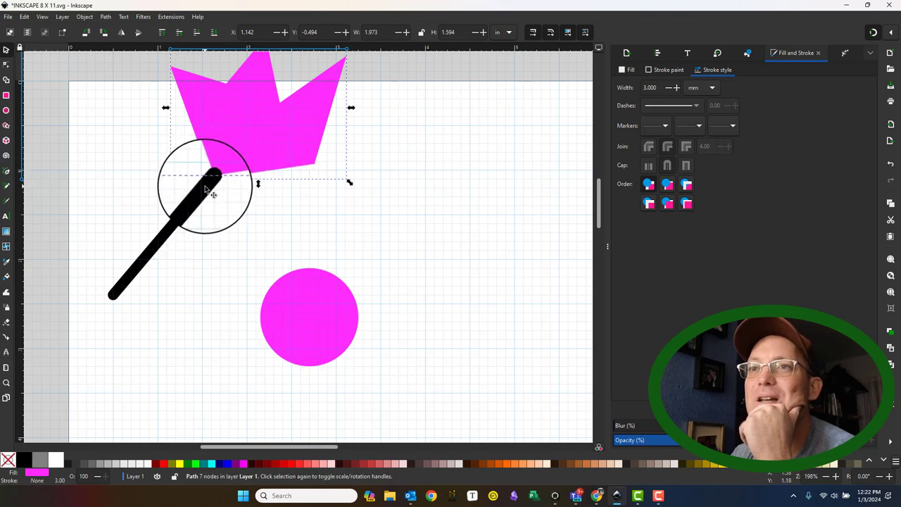
pyautogui.click(207, 185)
pyautogui.scroll(3, 215, 197)
pyautogui.scroll(-3, 183, 197)
pyautogui.moveTo(253, 154)
pyautogui.mouseDown()
pyautogui.moveTo(288, 197)
pyautogui.moveTo(298, 100)
pyautogui.moveTo(163, 218)
pyautogui.moveTo(160, 245)
pyautogui.moveTo(126, 296)
pyautogui.moveTo(113, 298)
pyautogui.mouseUp()
# - Move the crown back up to the right and turn off grid snapping
pyautogui.click(282, 197)
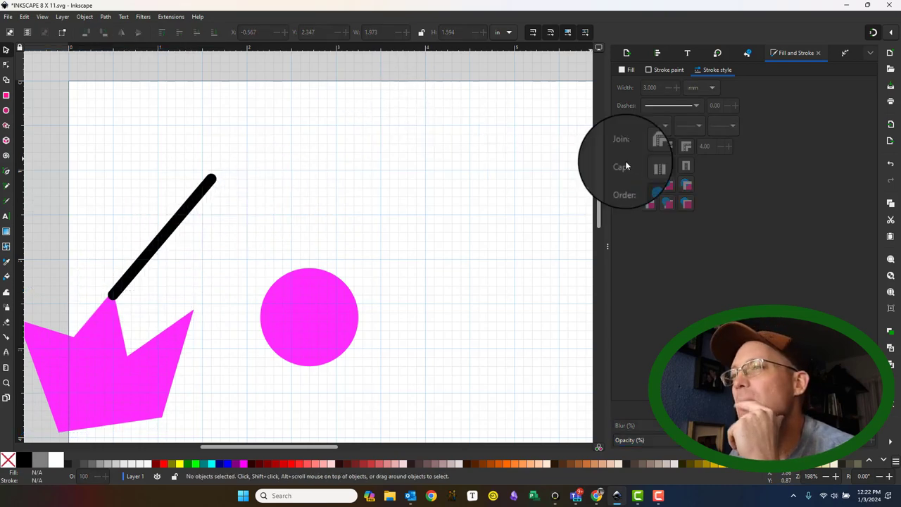
pyautogui.moveTo(93, 385); pyautogui.dragTo(477, 199)
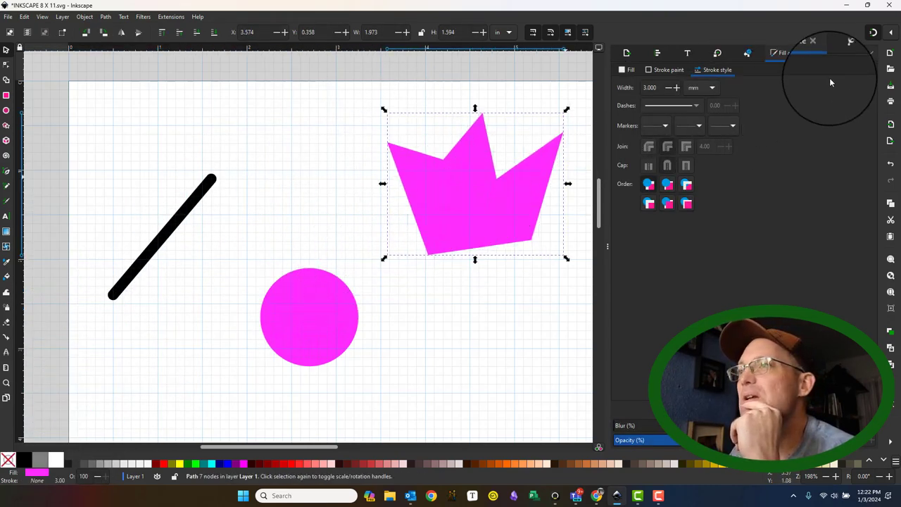
pyautogui.click(891, 33)
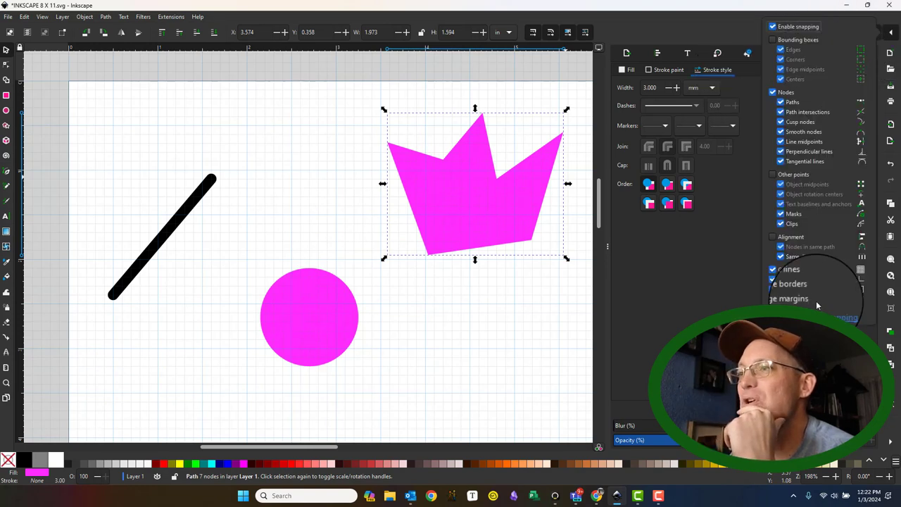
pyautogui.click(772, 270)
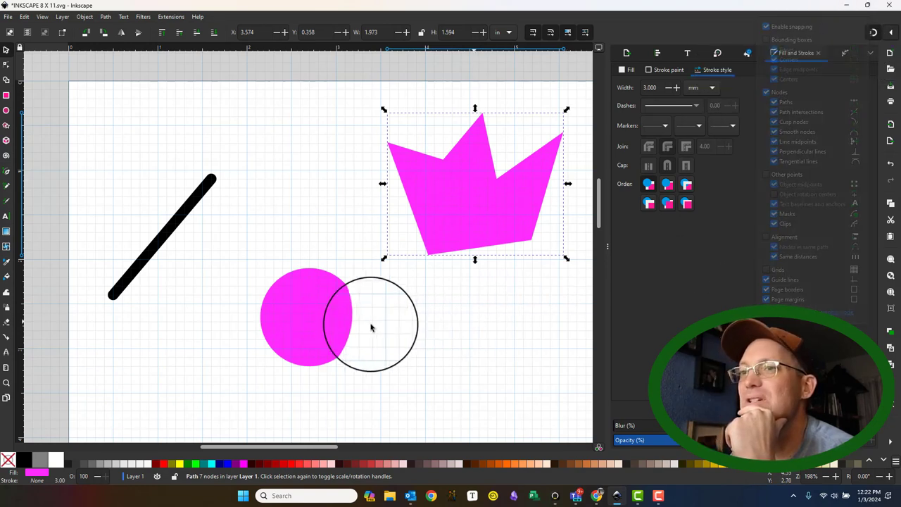
# - Shift the black line right, set the crown over it, and the circle at X 2.097, Y 2.304
pyautogui.moveTo(199, 237)
pyautogui.mouseDown()
pyautogui.moveTo(273, 234)
pyautogui.moveTo(289, 217)
pyautogui.mouseUp()
pyautogui.moveTo(423, 244); pyautogui.dragTo(387, 291)
pyautogui.moveTo(305, 331); pyautogui.dragTo(311, 349)
# - Adjust the snapping options and snap the crown to a line midpoint
pyautogui.click(890, 34)
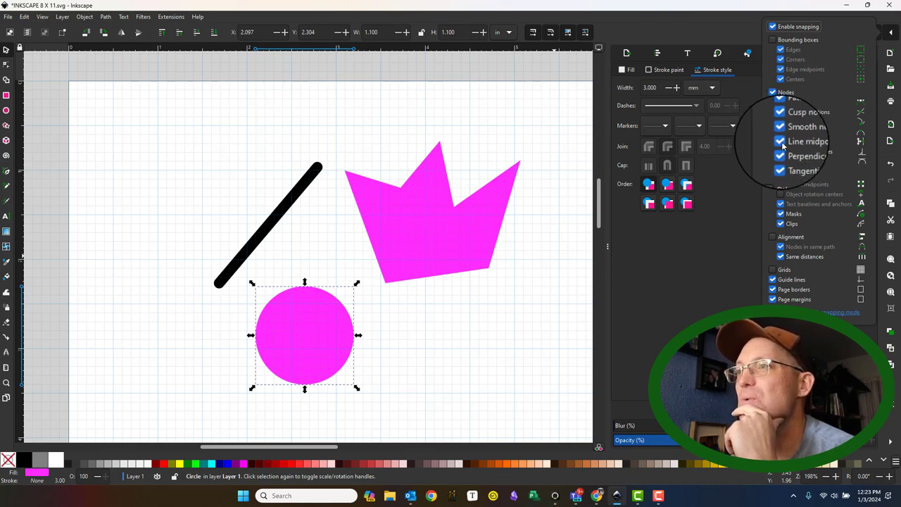
pyautogui.click(397, 279)
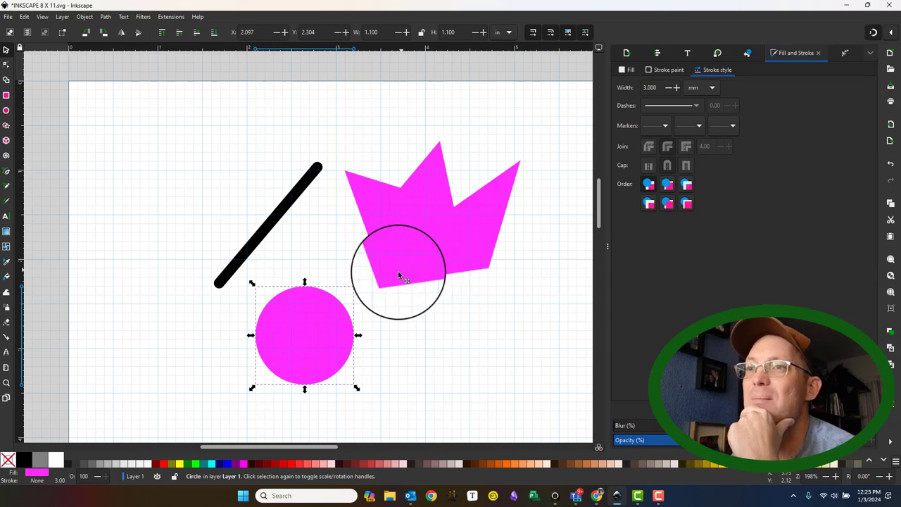
pyautogui.moveTo(391, 281); pyautogui.dragTo(405, 293)
pyautogui.click(59, 188)
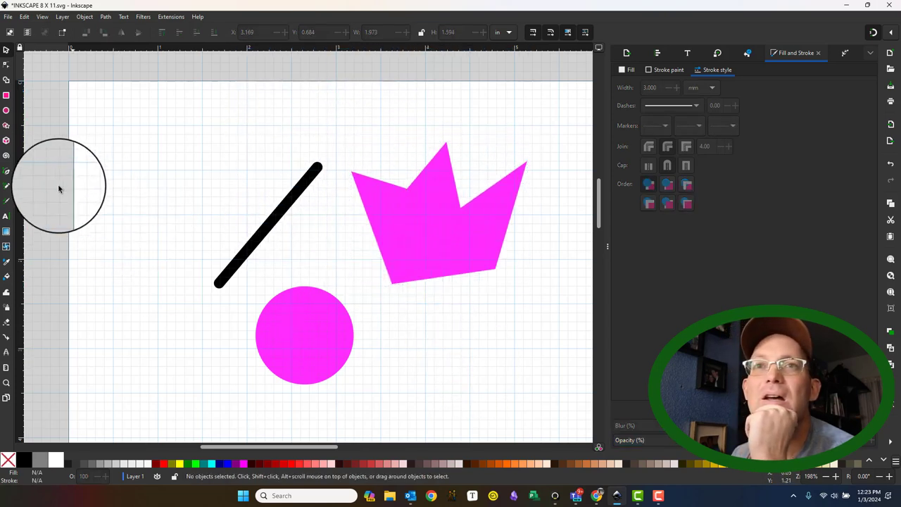
# - Draw a long straight line crossing the first to form an X, then drag the circle right
pyautogui.click(7, 173)
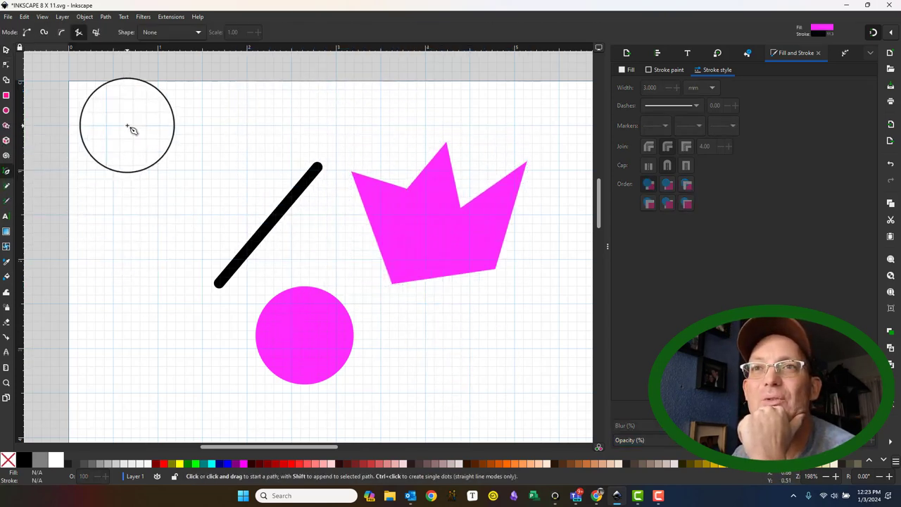
pyautogui.doubleClick(447, 344)
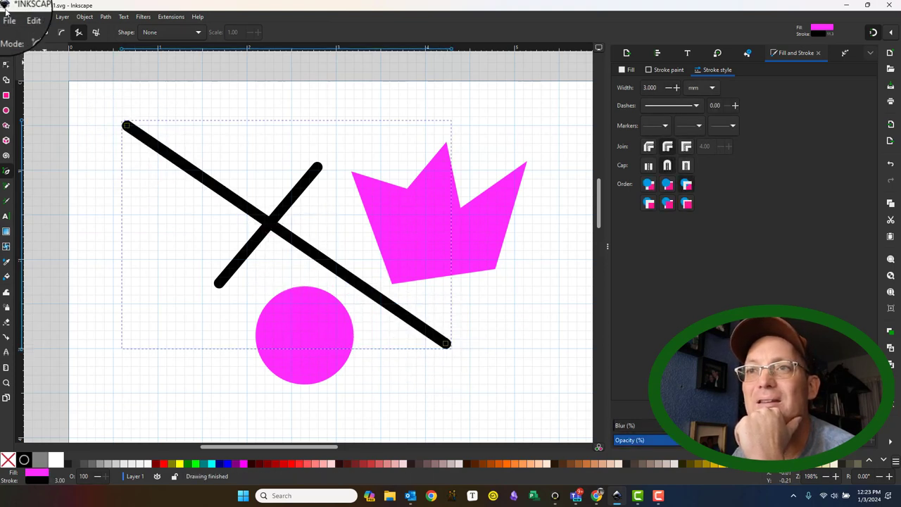
pyautogui.click(5, 51)
pyautogui.click(320, 343)
pyautogui.click(313, 342)
pyautogui.moveTo(313, 345); pyautogui.dragTo(455, 272)
# - Snap the crown to a path intersection at X 3.493, Y 0.551
pyautogui.click(394, 281)
pyautogui.moveTo(394, 284); pyautogui.dragTo(470, 255)
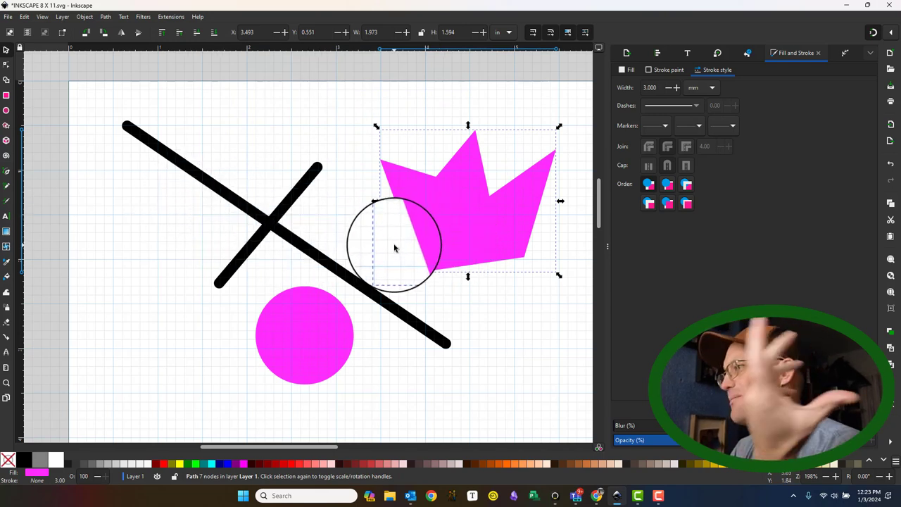
pyautogui.click(890, 33)
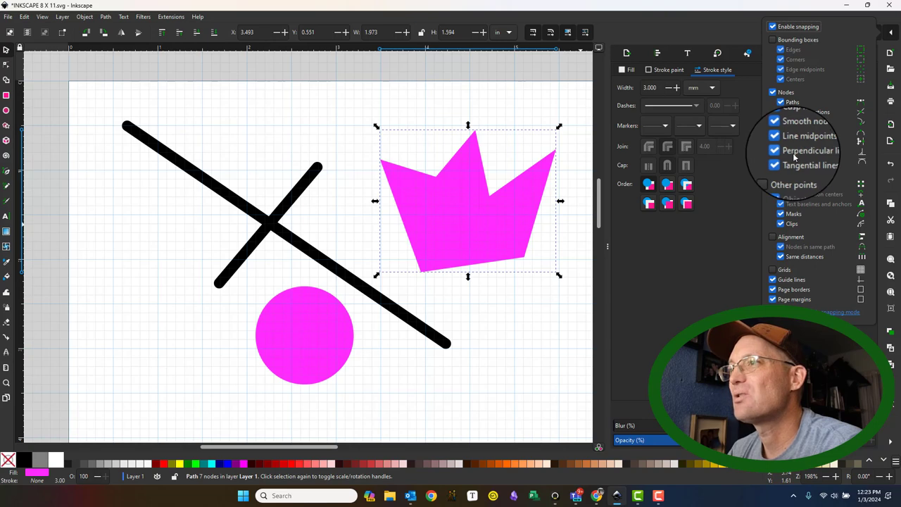
# - Draw a black line ending tangent to the magenta circle
pyautogui.click(308, 111)
pyautogui.scroll(-3, 161, 225)
pyautogui.hscroll(-2, 197, 161)
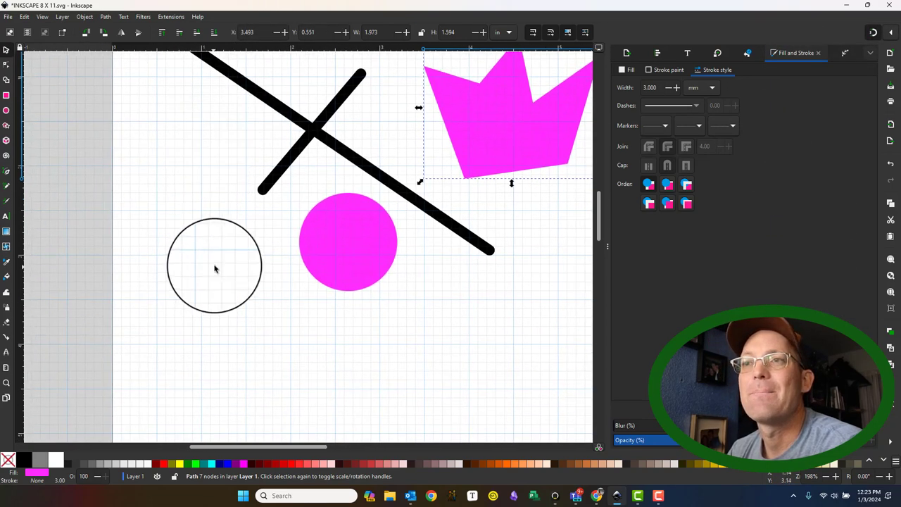
pyautogui.click(215, 268)
pyautogui.click(7, 170)
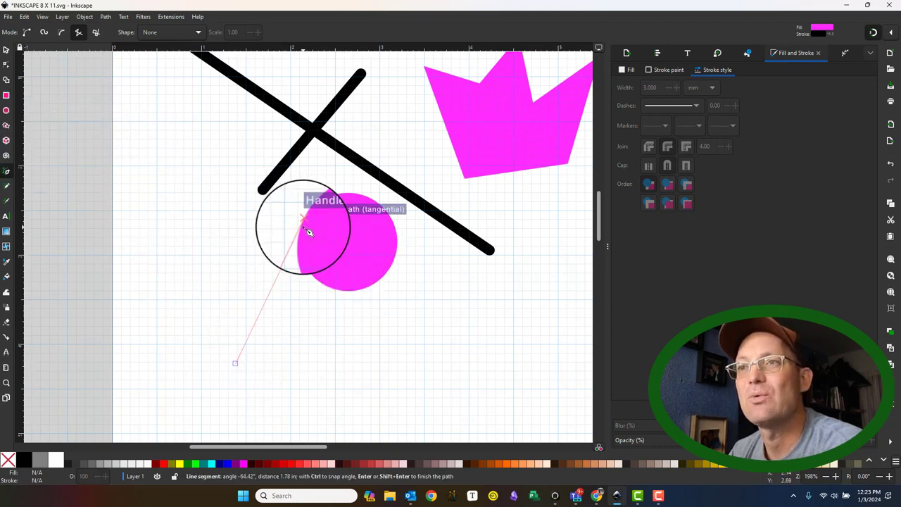
pyautogui.doubleClick(303, 224)
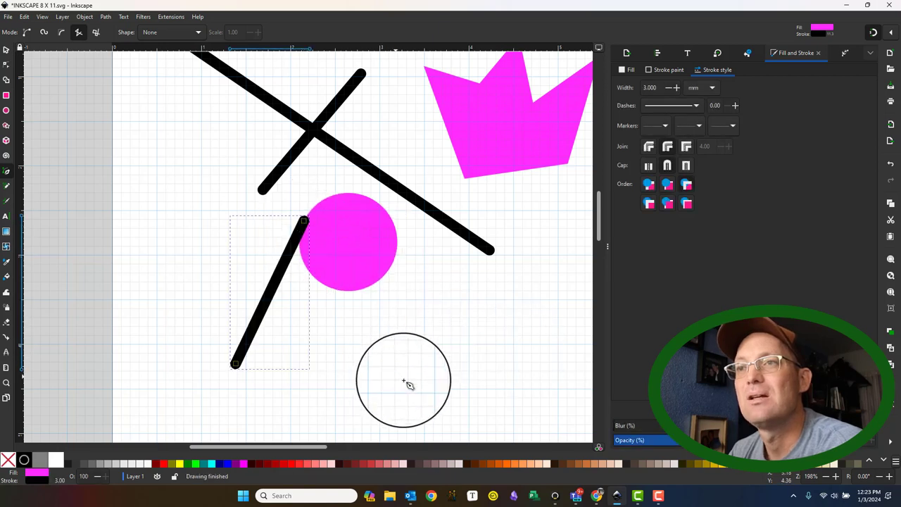
# - Draw a line perpendicular to the long diagonal and a short one perpendicular to the crown's edge
pyautogui.click(380, 331)
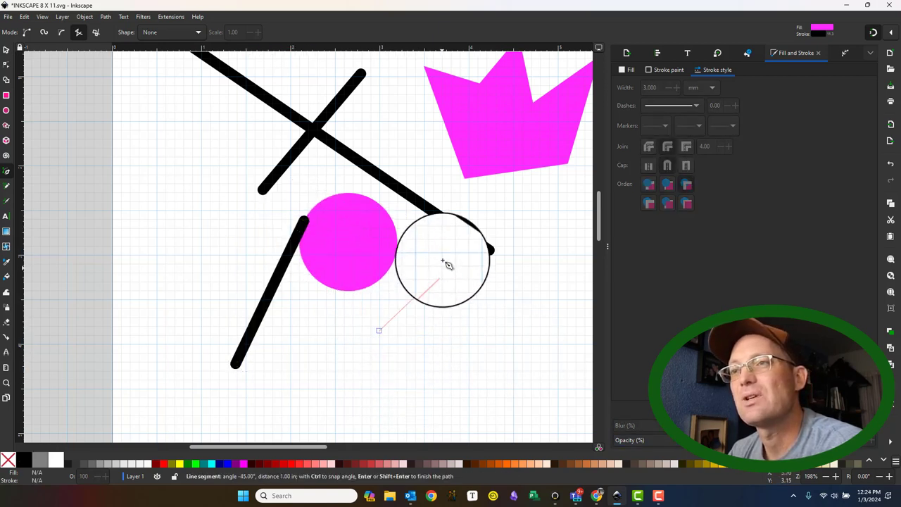
pyautogui.doubleClick(452, 225)
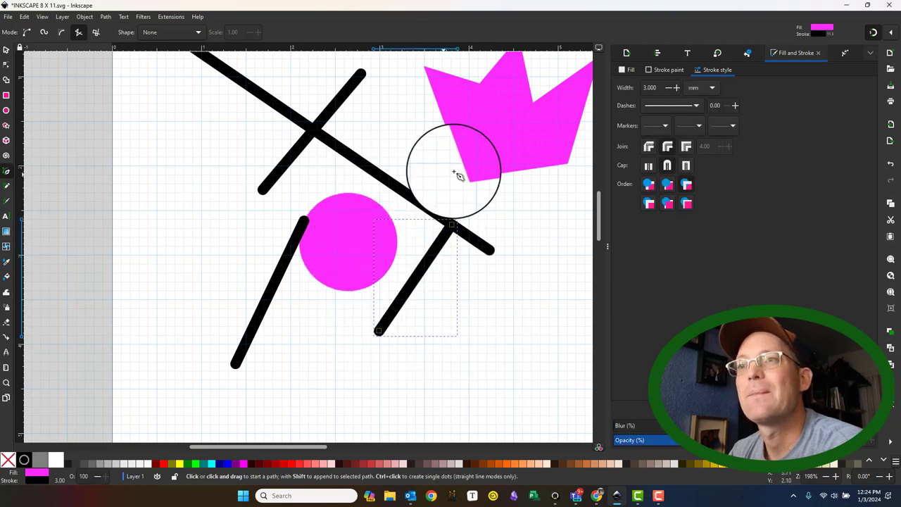
pyautogui.scroll(3, 457, 174)
pyautogui.click(380, 228)
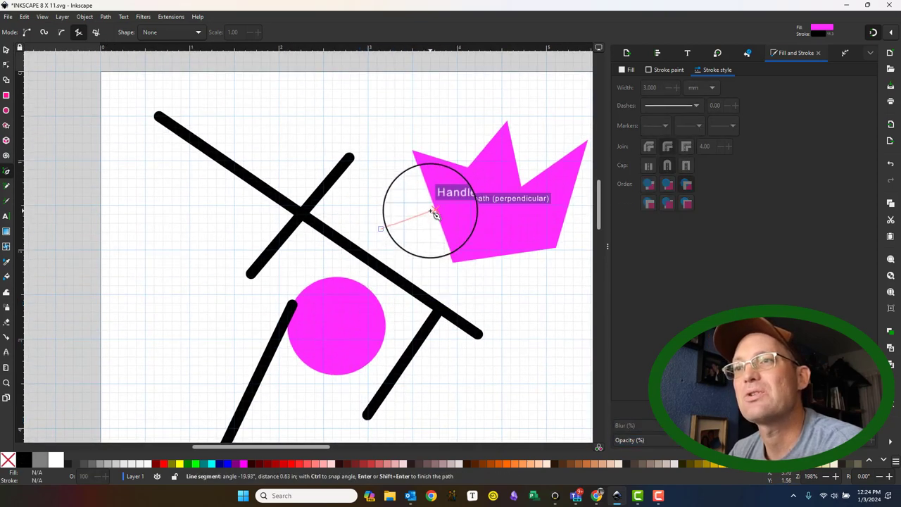
pyautogui.doubleClick(431, 213)
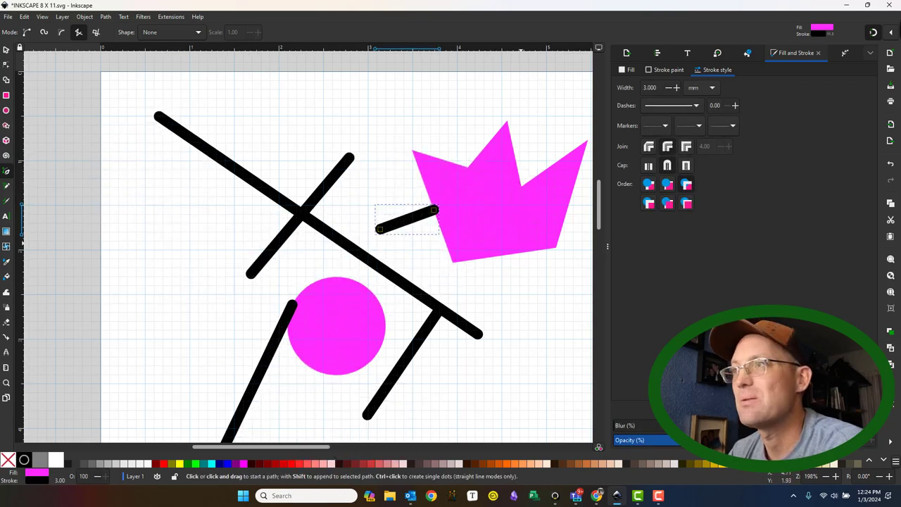
pyautogui.click(891, 33)
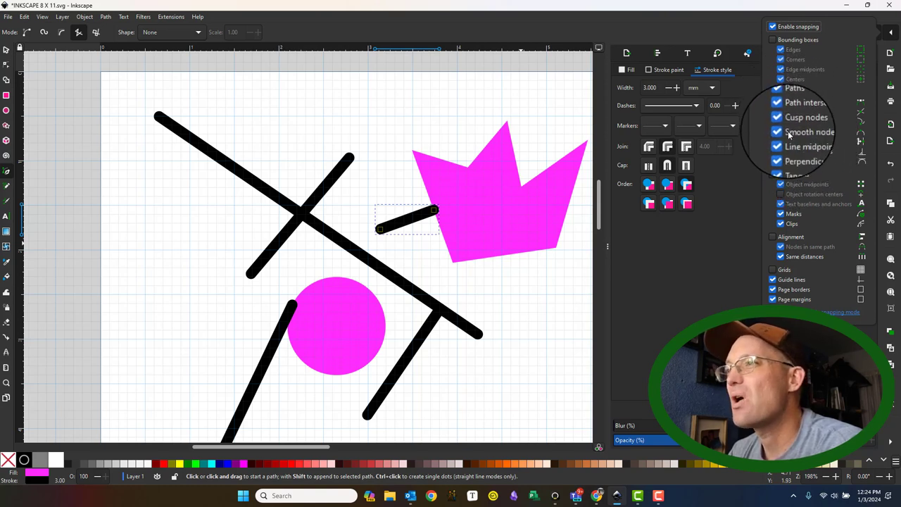
# - Enable Other points snapping and drag the magenta circle to the page's left side
pyautogui.click(775, 177)
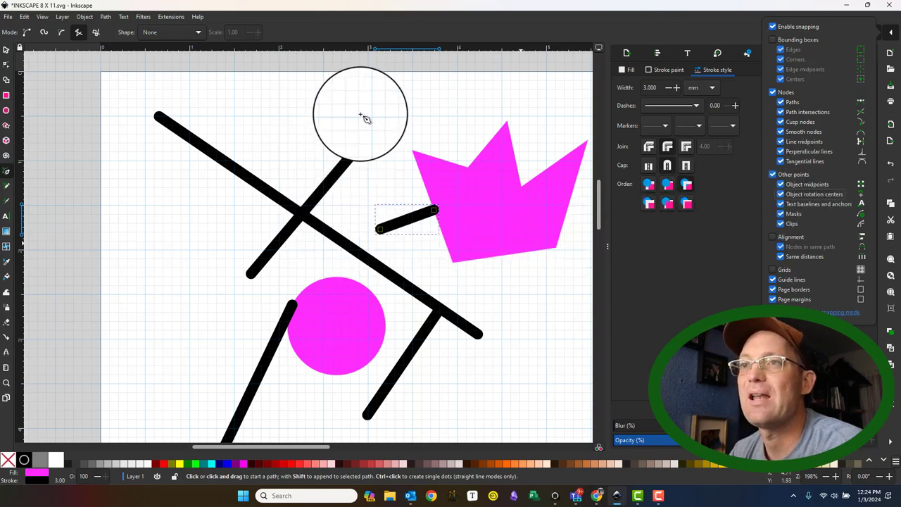
pyautogui.click(364, 118)
pyautogui.click(5, 51)
pyautogui.moveTo(337, 329); pyautogui.dragTo(161, 281)
# - Position the short line back on the long diagonal, with its rotation centre at its lower end
pyautogui.click(269, 244)
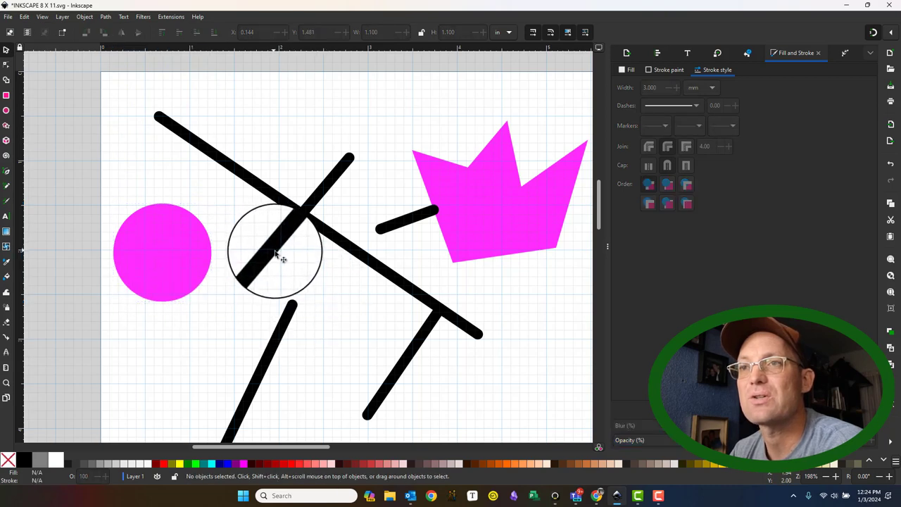
pyautogui.moveTo(276, 250); pyautogui.dragTo(345, 167)
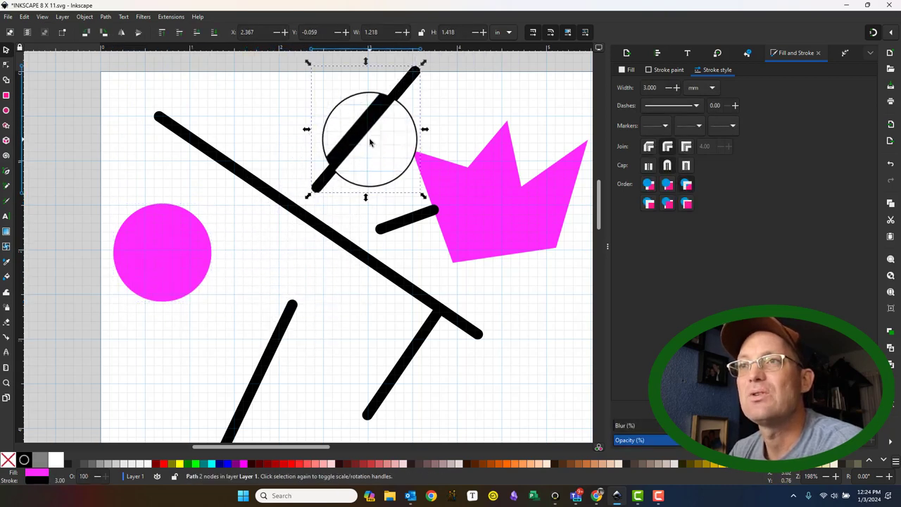
pyautogui.scroll(2, 372, 142)
pyautogui.hscroll(2, 372, 141)
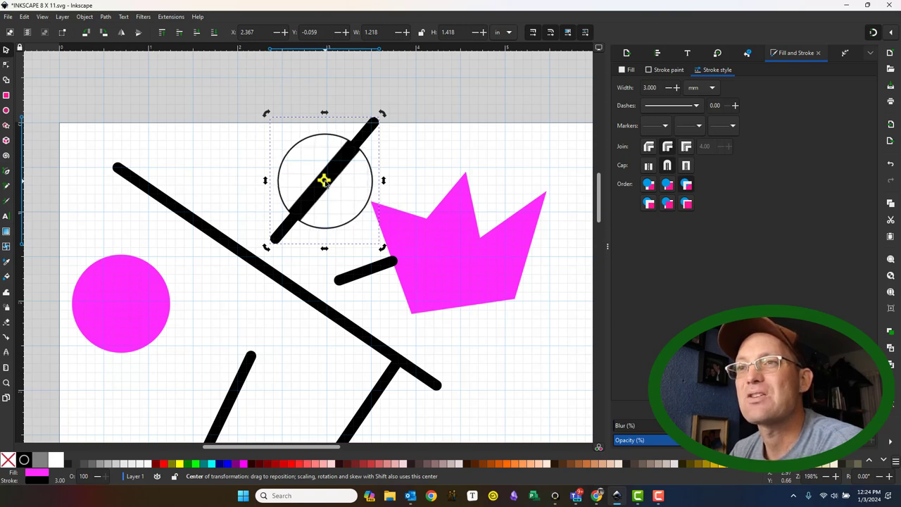
pyautogui.moveTo(324, 180); pyautogui.dragTo(297, 218)
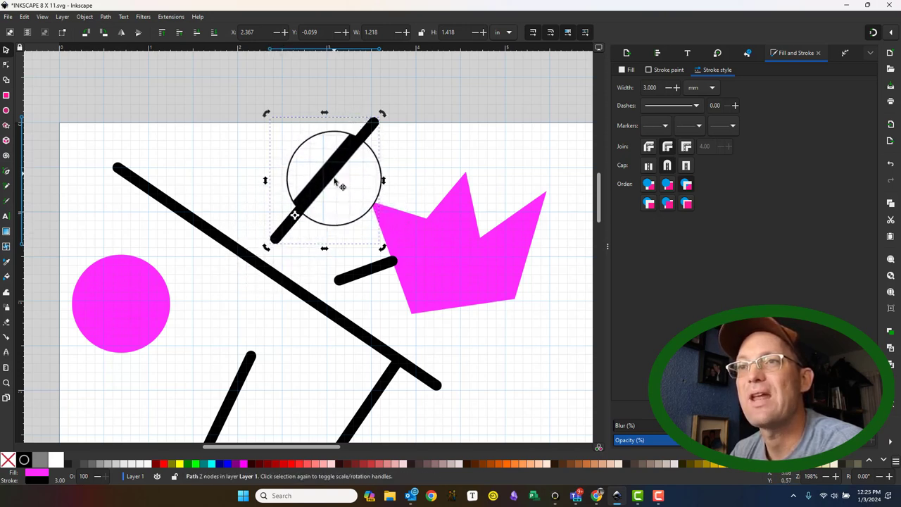
pyautogui.moveTo(336, 192); pyautogui.dragTo(530, 359)
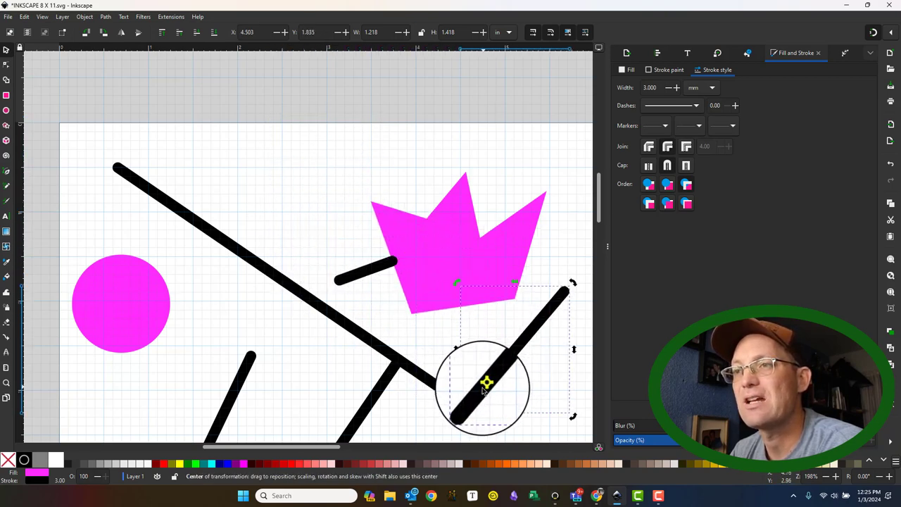
pyautogui.moveTo(484, 389); pyautogui.dragTo(243, 271)
# - Rotate the short line a few degrees about its lower end and show the snapping options
pyautogui.click(254, 279)
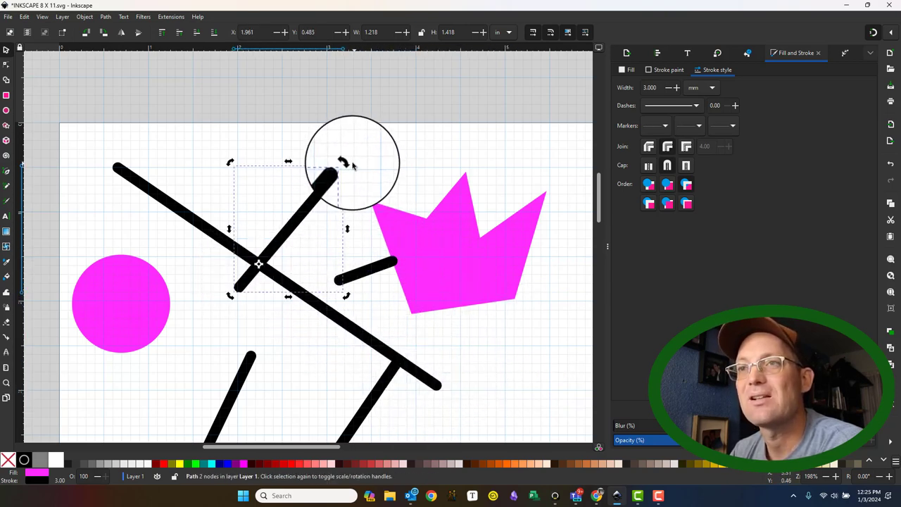
pyautogui.moveTo(350, 164); pyautogui.dragTo(320, 200)
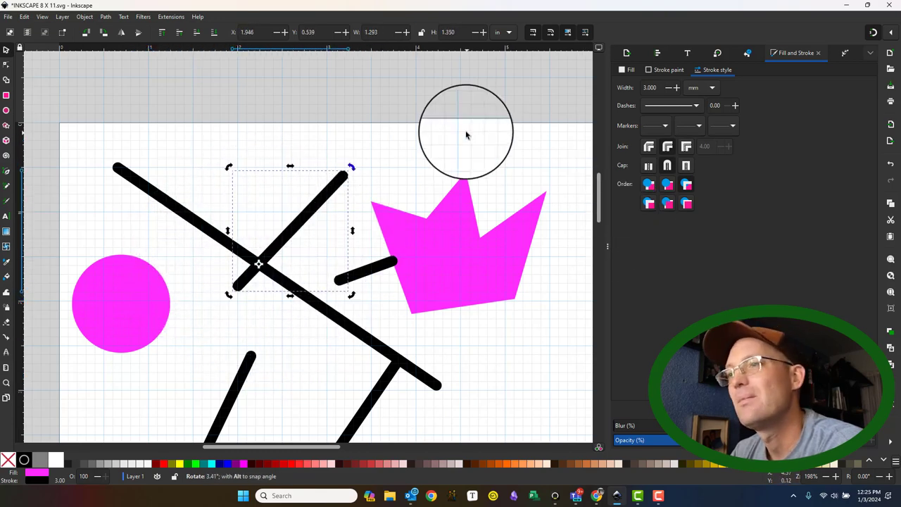
pyautogui.click(890, 39)
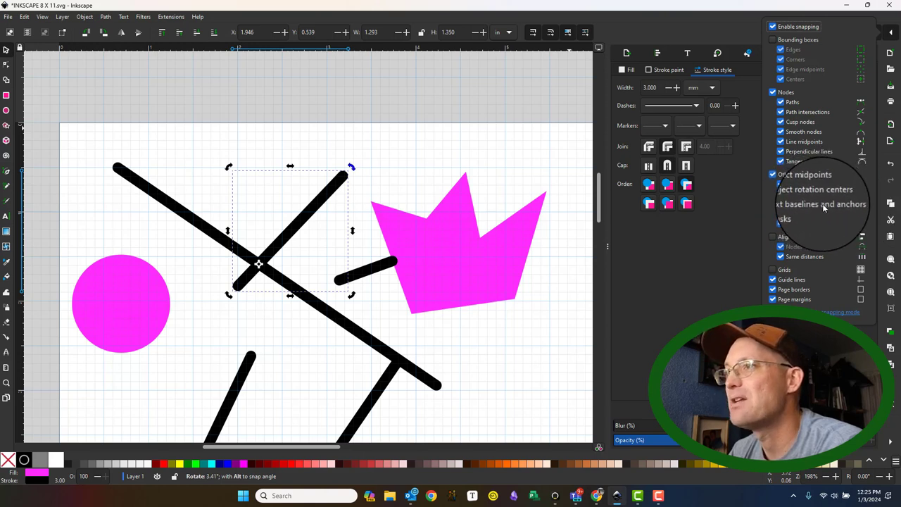
# - Create a text frame near the top of the page containing 'Landon is super handsome.'
pyautogui.click(492, 171)
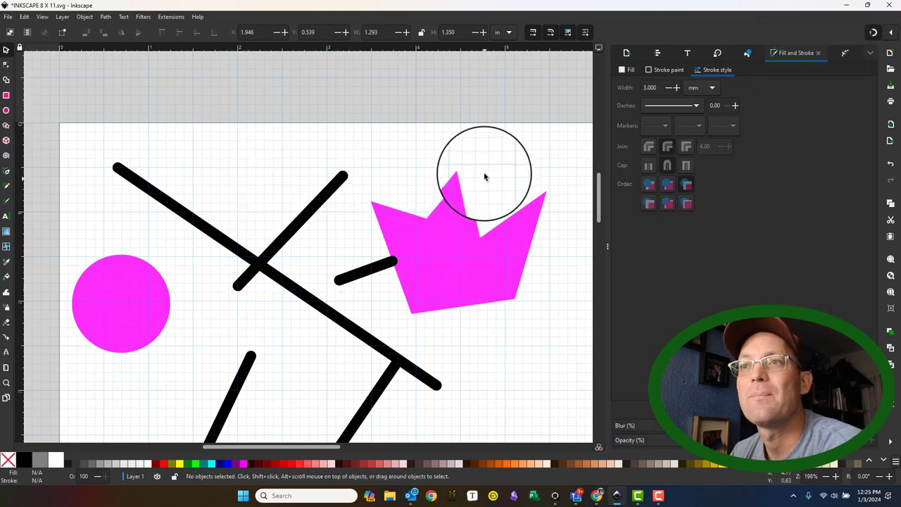
pyautogui.click(7, 218)
pyautogui.moveTo(157, 121); pyautogui.dragTo(422, 160)
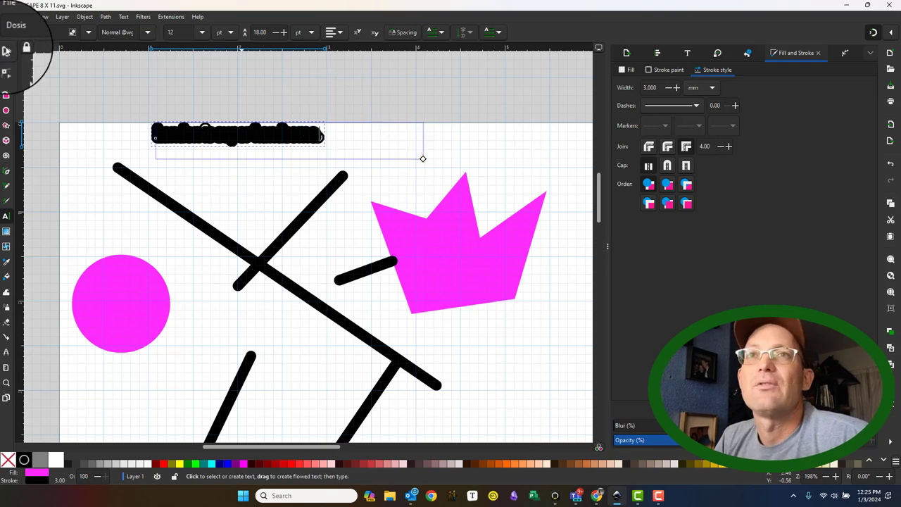
# - Set the text font to Dosis, remove its stroke outline, and nudge it right
pyautogui.click(6, 51)
pyautogui.click(686, 53)
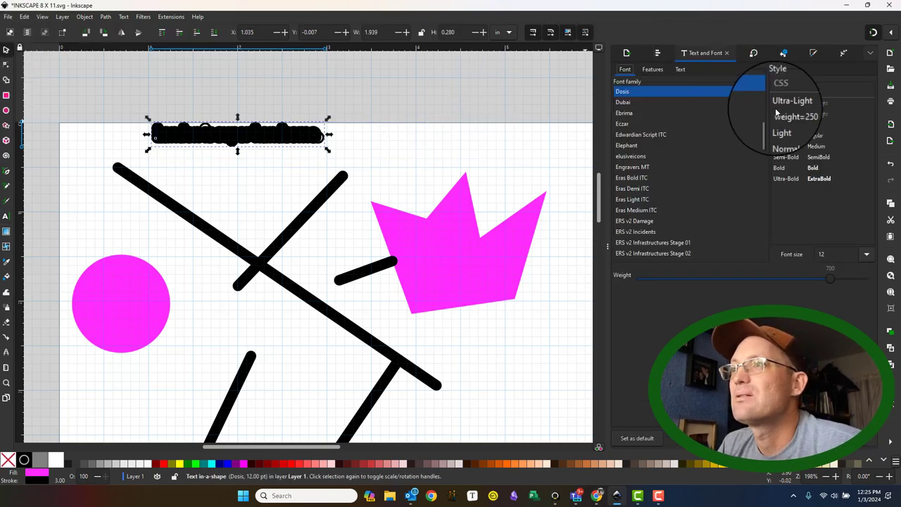
pyautogui.click(813, 53)
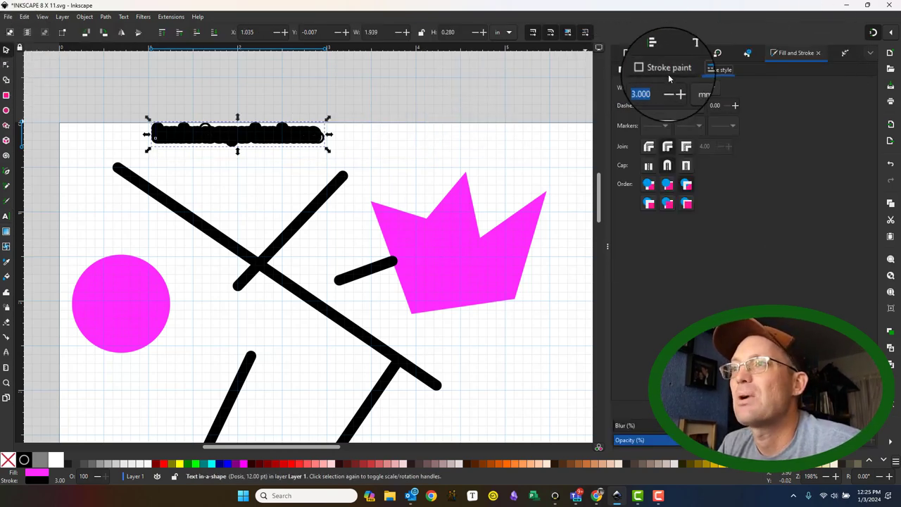
pyautogui.click(624, 69)
pyautogui.click(620, 85)
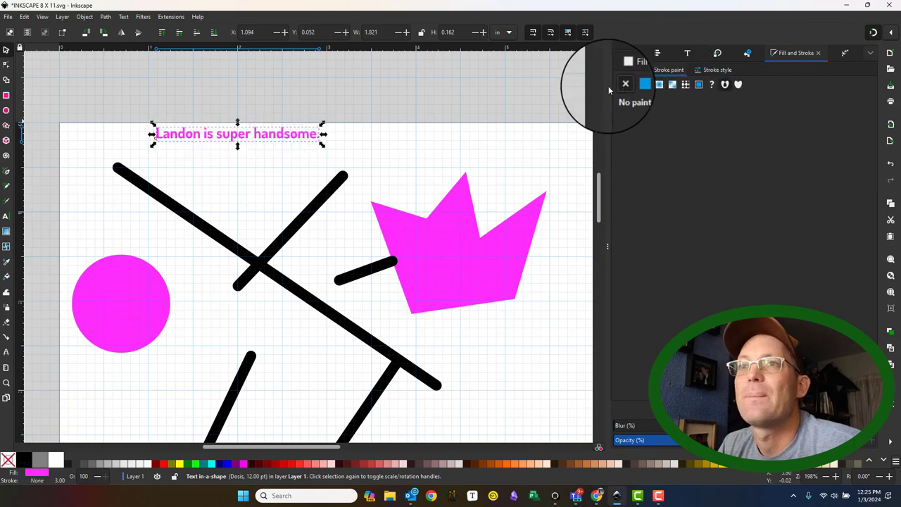
pyautogui.moveTo(227, 141)
pyautogui.mouseDown()
pyautogui.moveTo(313, 147)
pyautogui.moveTo(225, 144)
pyautogui.mouseUp()
# - Move the text so its start sits on the black lines' intersection at X 2.249, Y 1.460
pyautogui.keyDown('ctrl'); pyautogui.scroll(3, 199, 134); pyautogui.keyUp('ctrl')
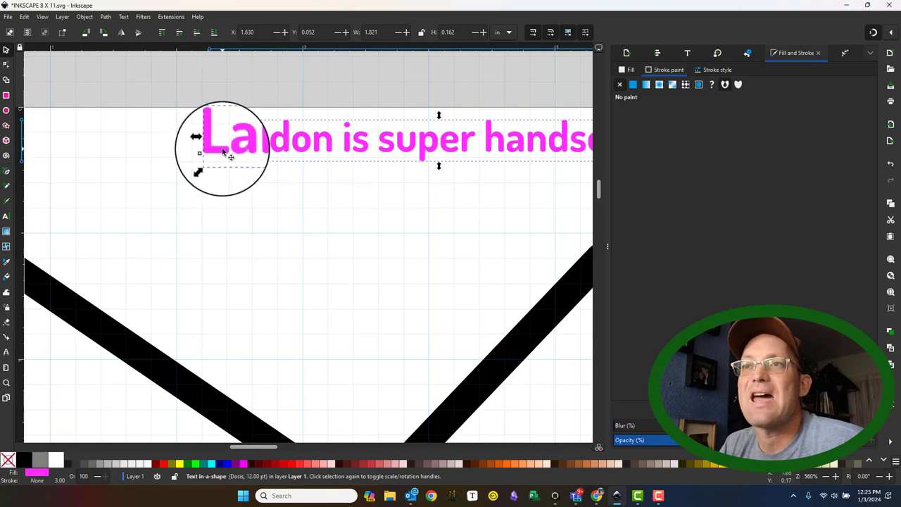
pyautogui.keyDown('ctrl'); pyautogui.scroll(-1, 224, 151); pyautogui.keyUp('ctrl')
pyautogui.moveTo(223, 155); pyautogui.dragTo(339, 399)
pyautogui.click(336, 322)
pyautogui.scroll(-2, 458, 225)
pyautogui.hscroll(3, 458, 225)
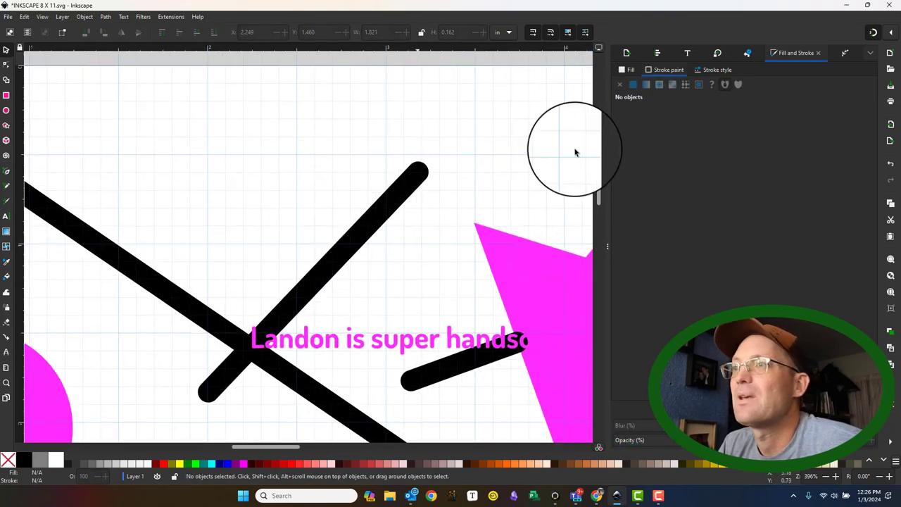
# - Drag the text back up toward the top of the page
pyautogui.click(892, 36)
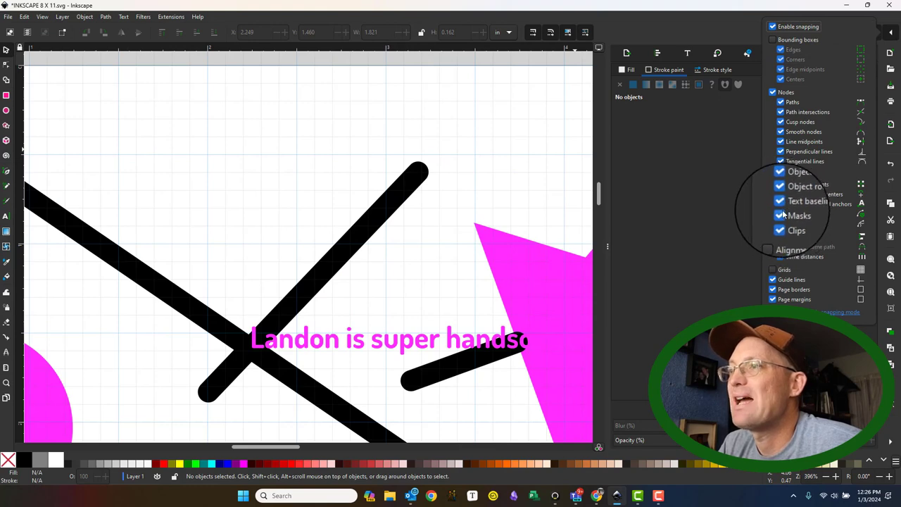
pyautogui.click(316, 270)
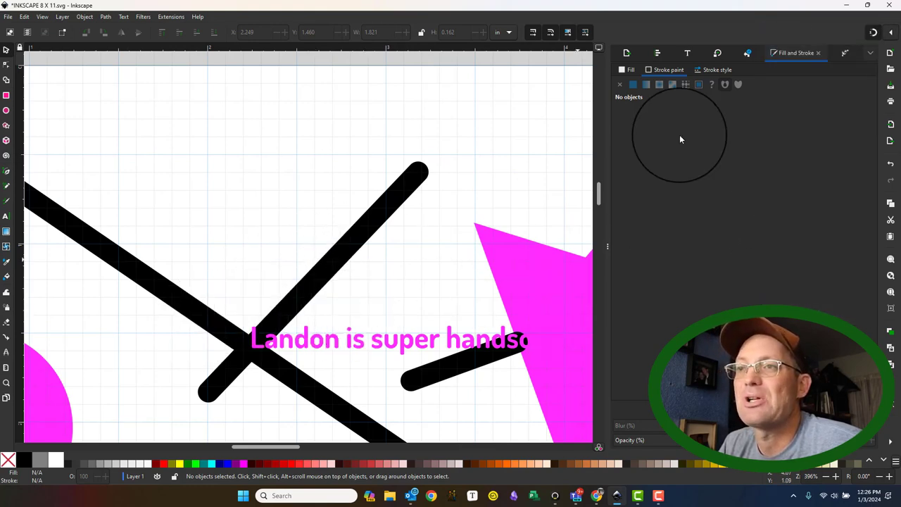
pyautogui.moveTo(301, 326); pyautogui.dragTo(201, 102)
pyautogui.click(879, 33)
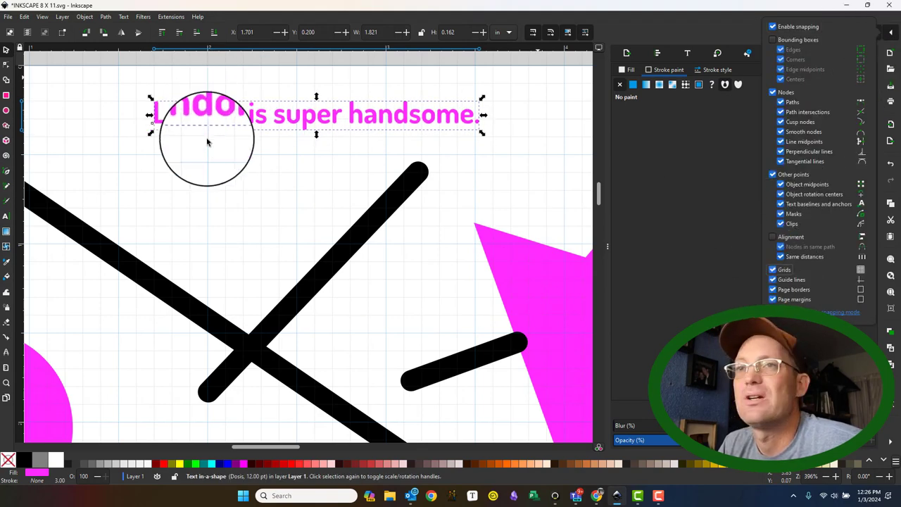
pyautogui.moveTo(166, 116); pyautogui.dragTo(162, 97)
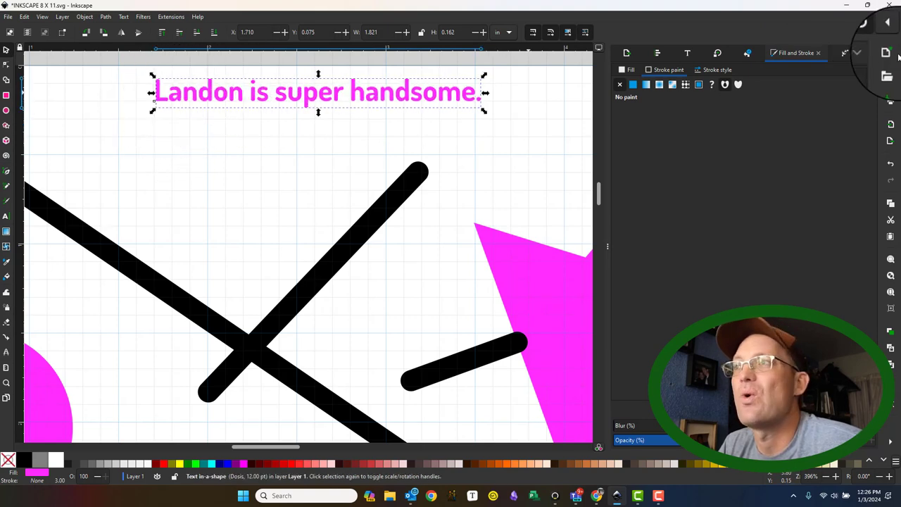
# - Enable bounding-box snapping and snap the text's left end to X 1.510, Y 0.275
pyautogui.click(891, 33)
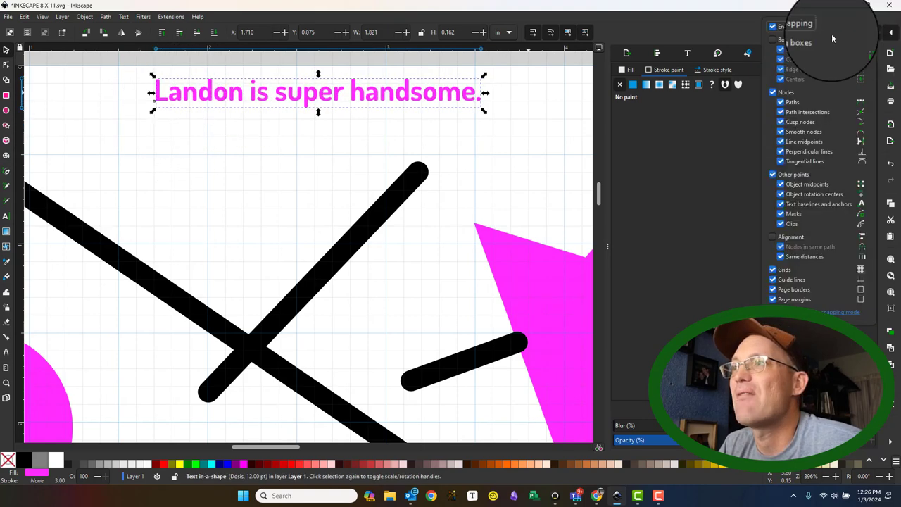
pyautogui.click(773, 40)
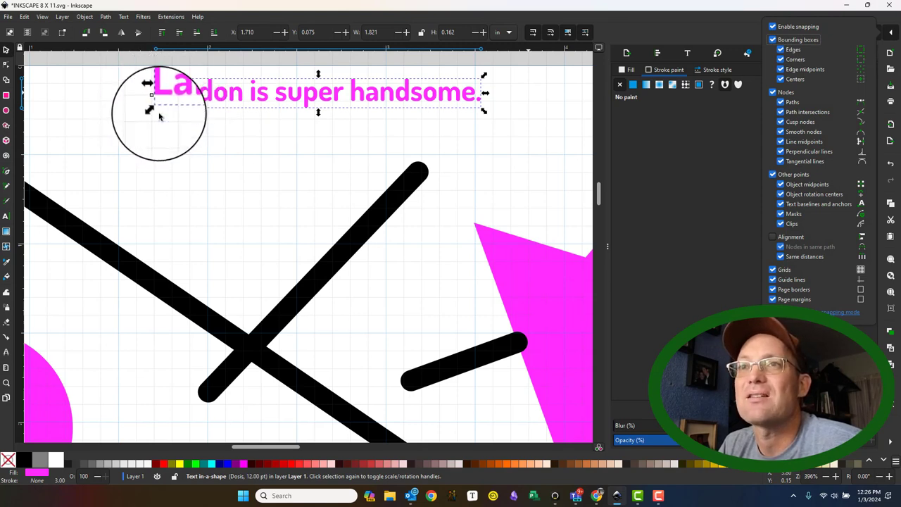
pyautogui.click(168, 106)
pyautogui.moveTo(158, 119); pyautogui.dragTo(298, 100)
pyautogui.click(891, 35)
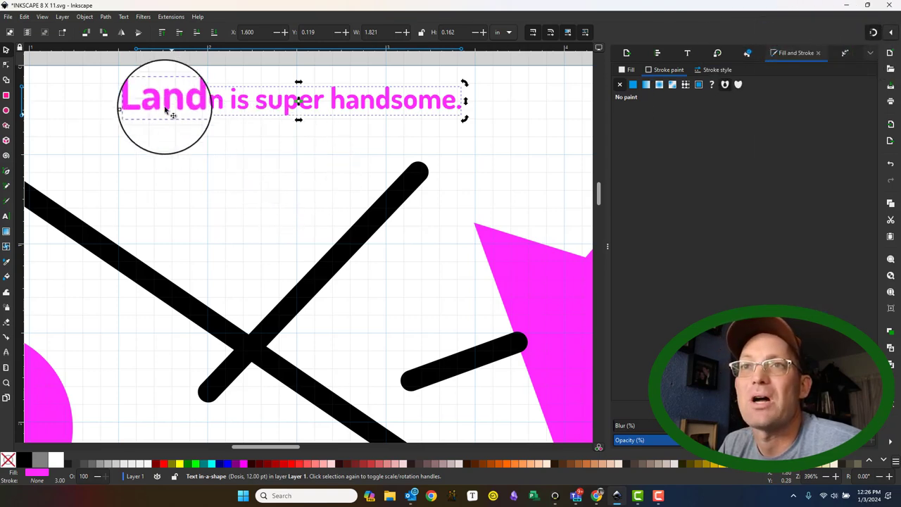
pyautogui.moveTo(161, 97); pyautogui.dragTo(188, 153)
pyautogui.scroll(-3, 402, 171)
pyautogui.scroll(4, 342, 161)
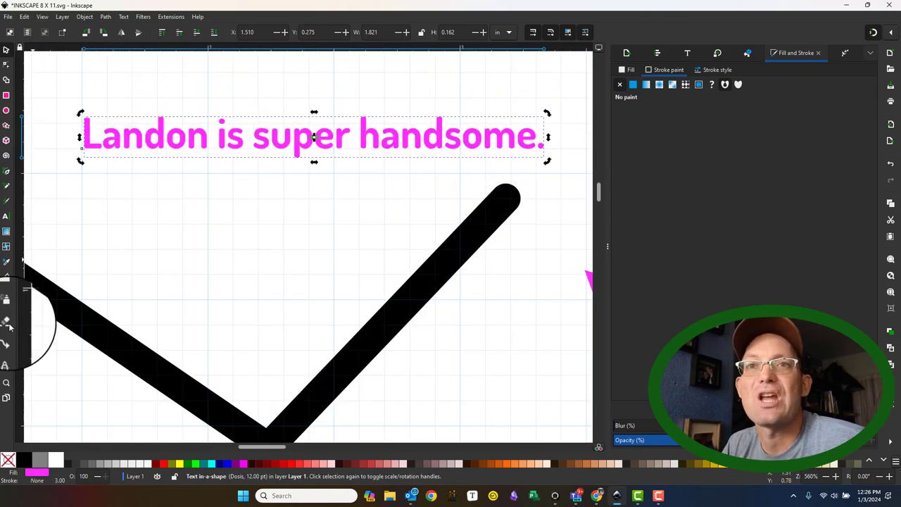
# - Centre-align the text and move it down across the crossed lines to X 1.192, Y 1.475
pyautogui.click(6, 218)
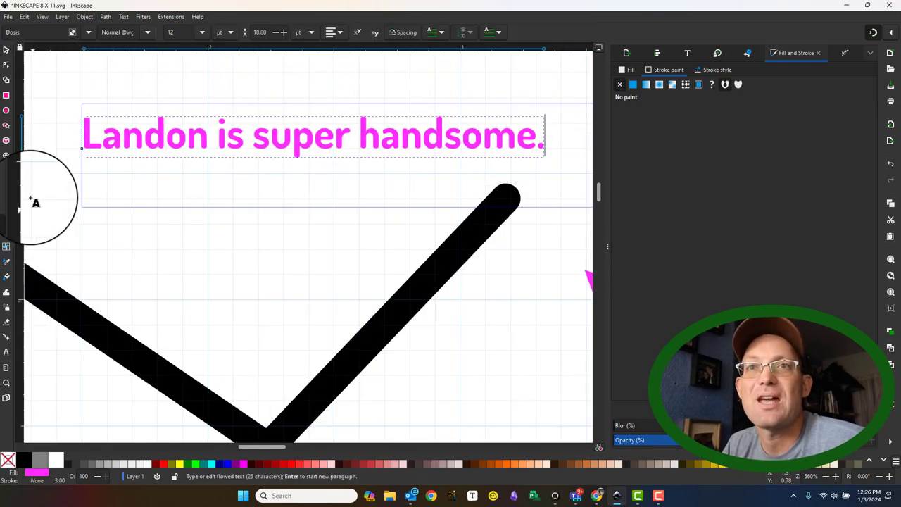
pyautogui.click(341, 34)
pyautogui.click(335, 46)
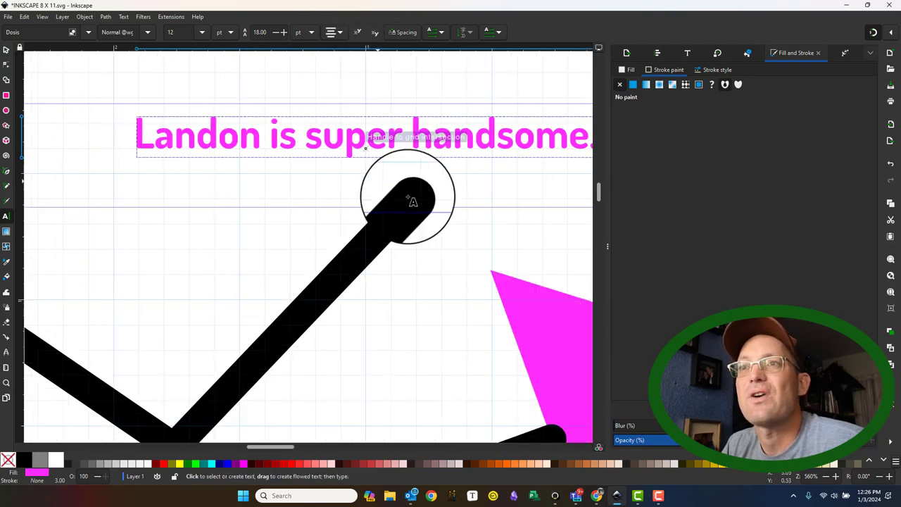
pyautogui.click(6, 51)
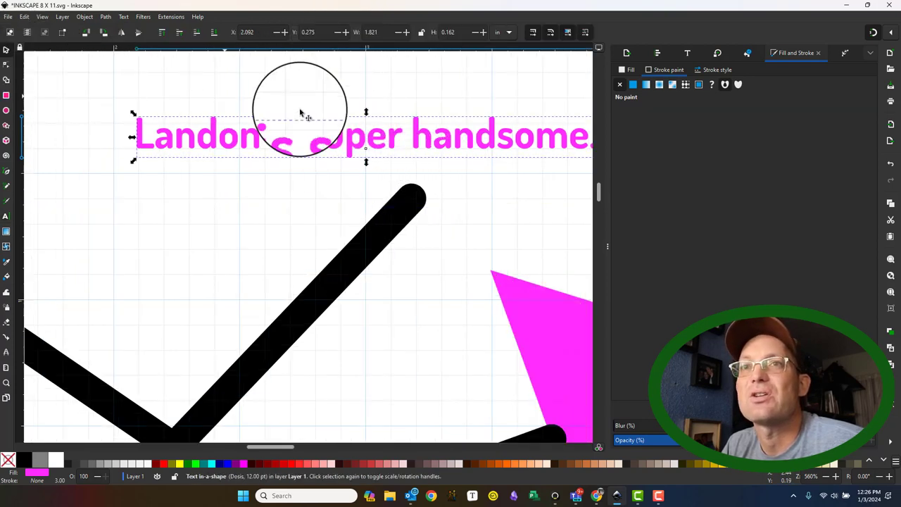
pyautogui.moveTo(356, 140); pyautogui.dragTo(360, 269)
# - With grid snapping off, snap the text centre to the crossing at X 1.331, Y 1.460; re-enable grids
pyautogui.click(890, 35)
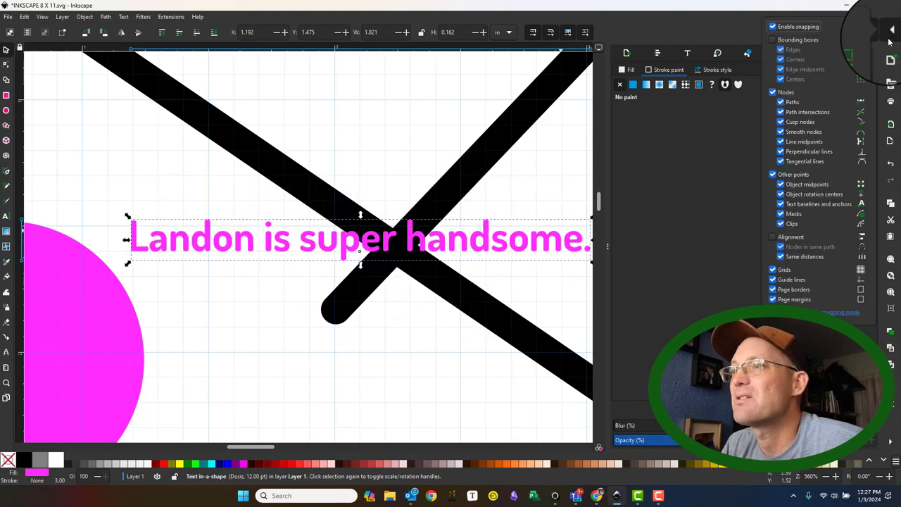
pyautogui.click(773, 270)
pyautogui.moveTo(411, 325); pyautogui.dragTo(405, 240)
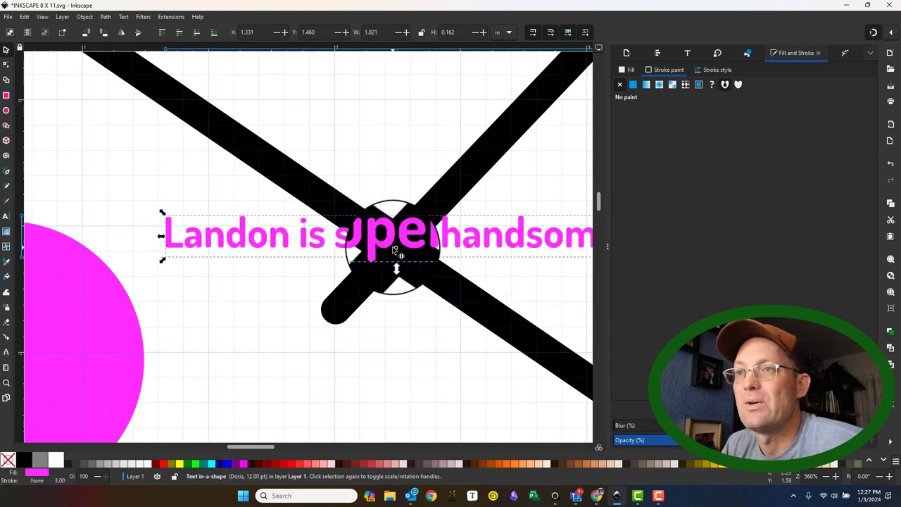
pyautogui.scroll(-5, 395, 249)
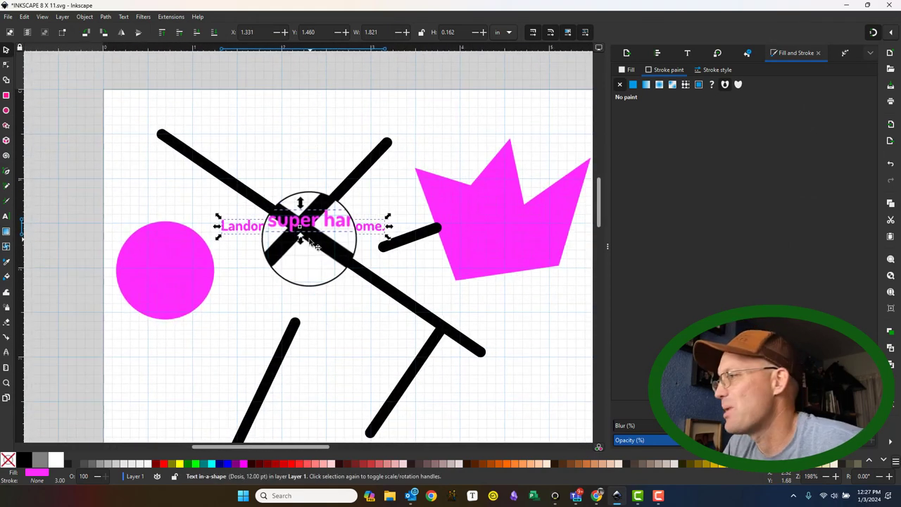
pyautogui.moveTo(310, 243); pyautogui.dragTo(492, 340)
pyautogui.scroll(-3, 391, 269)
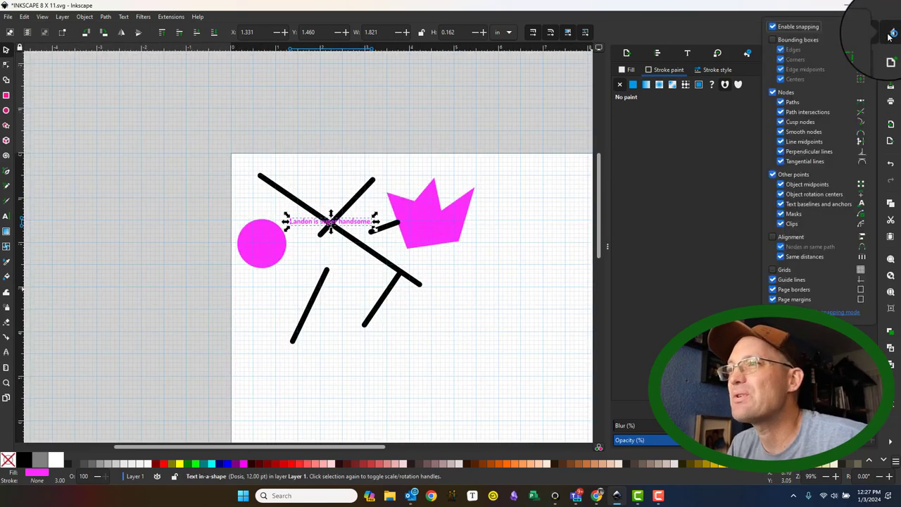
pyautogui.click(785, 277)
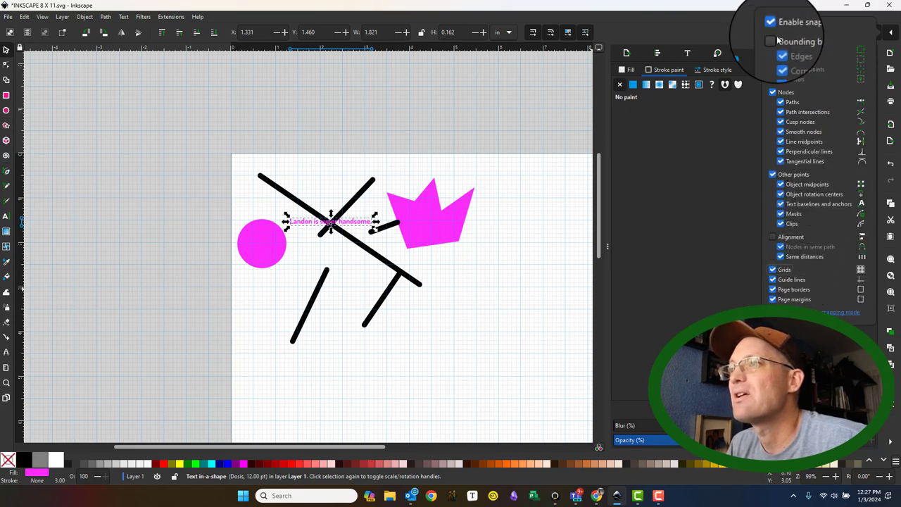
pyautogui.click(503, 320)
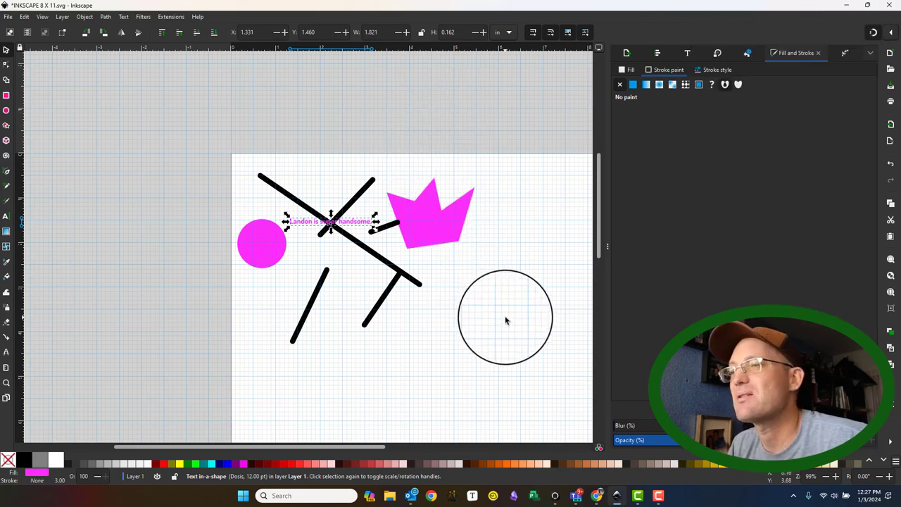